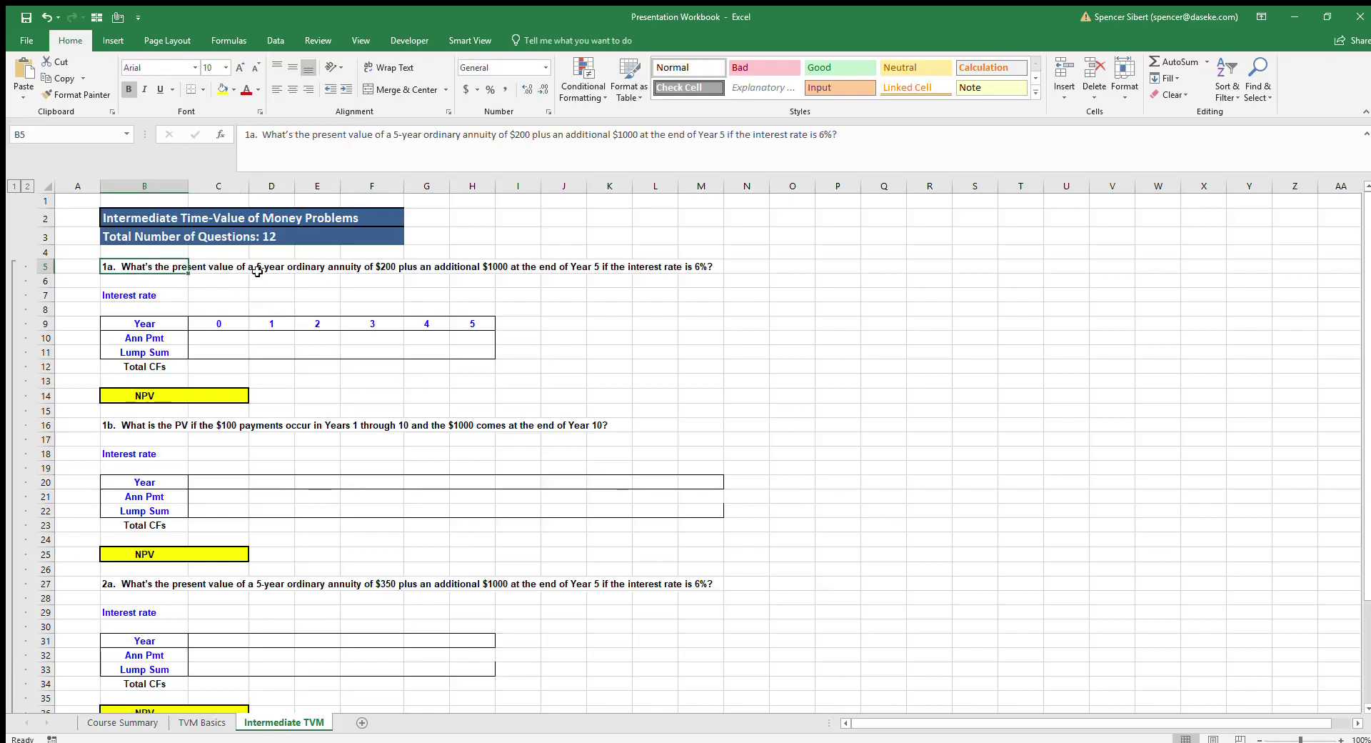
Enter a 200 annuity payment under Year 1 in the problem 1a cash flow table.
left_click(236, 291)
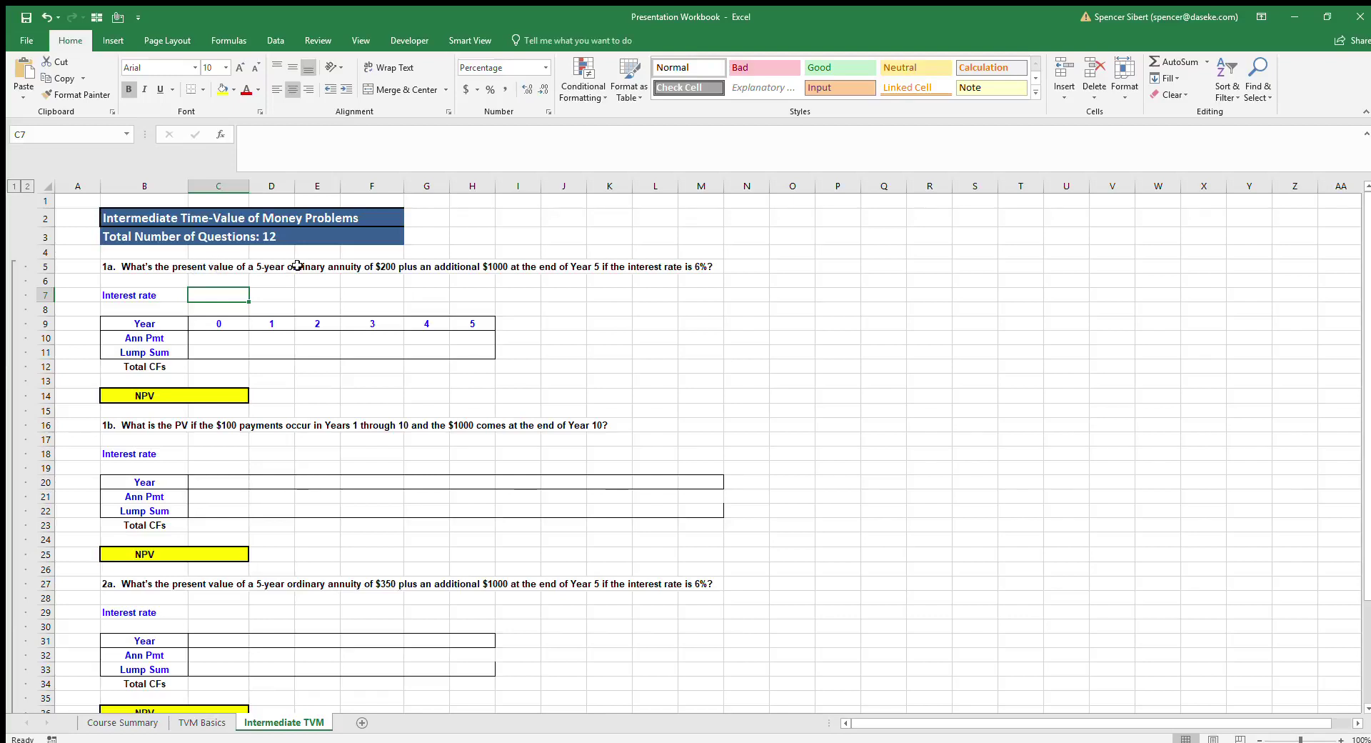
left_click_drag(271, 323, 472, 324)
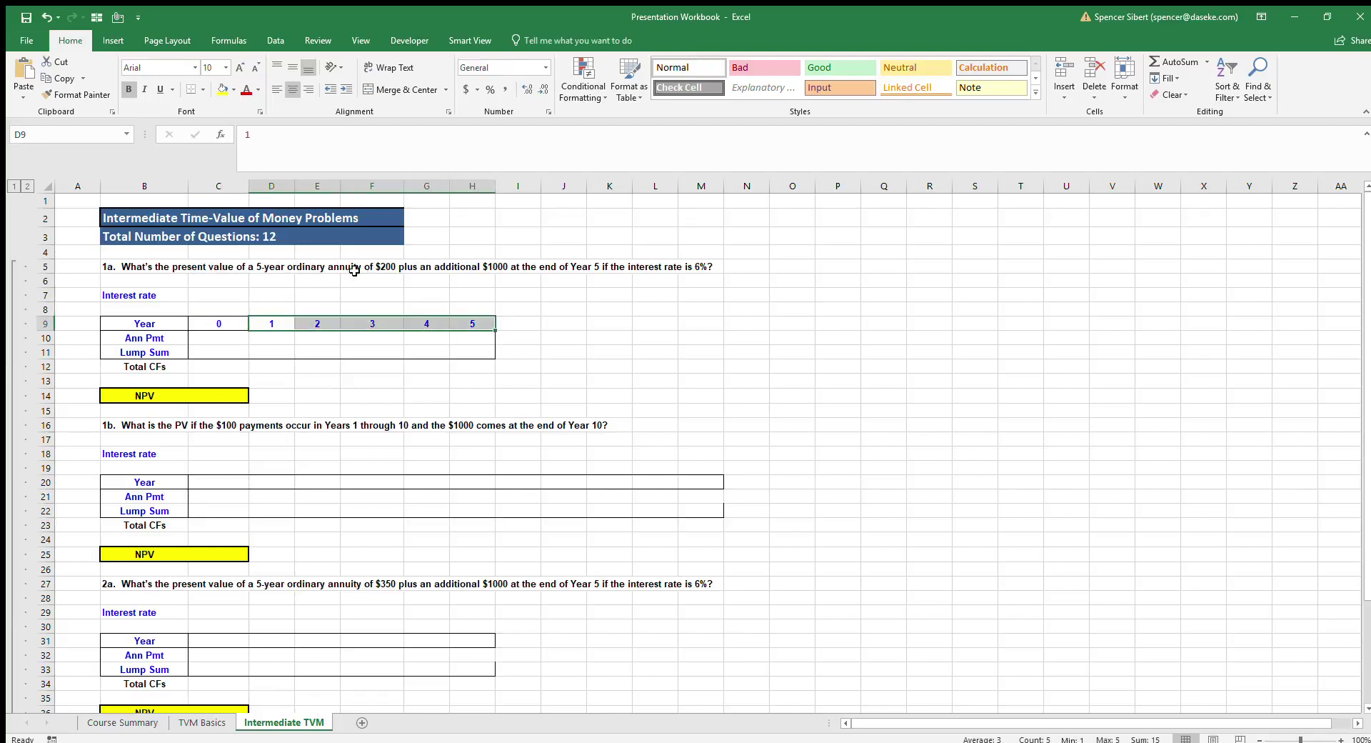
left_click(285, 337)
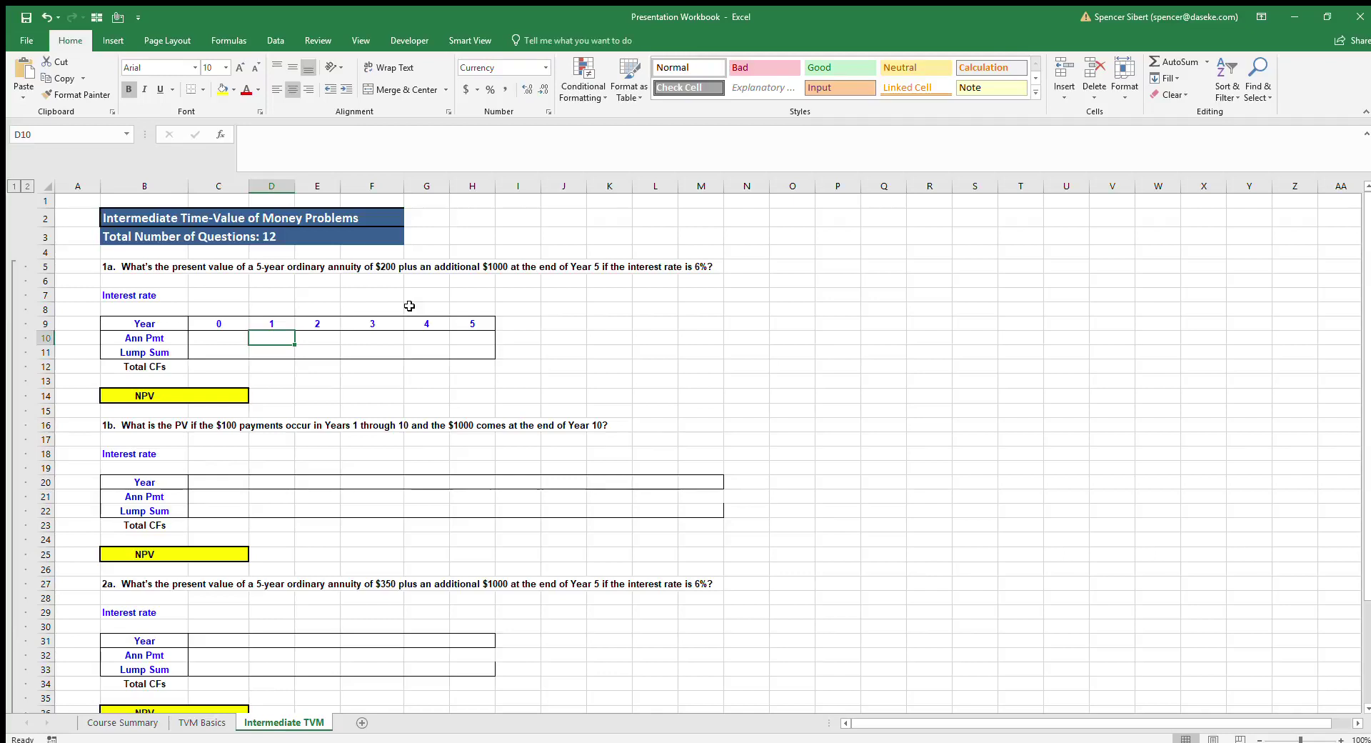
type("2")
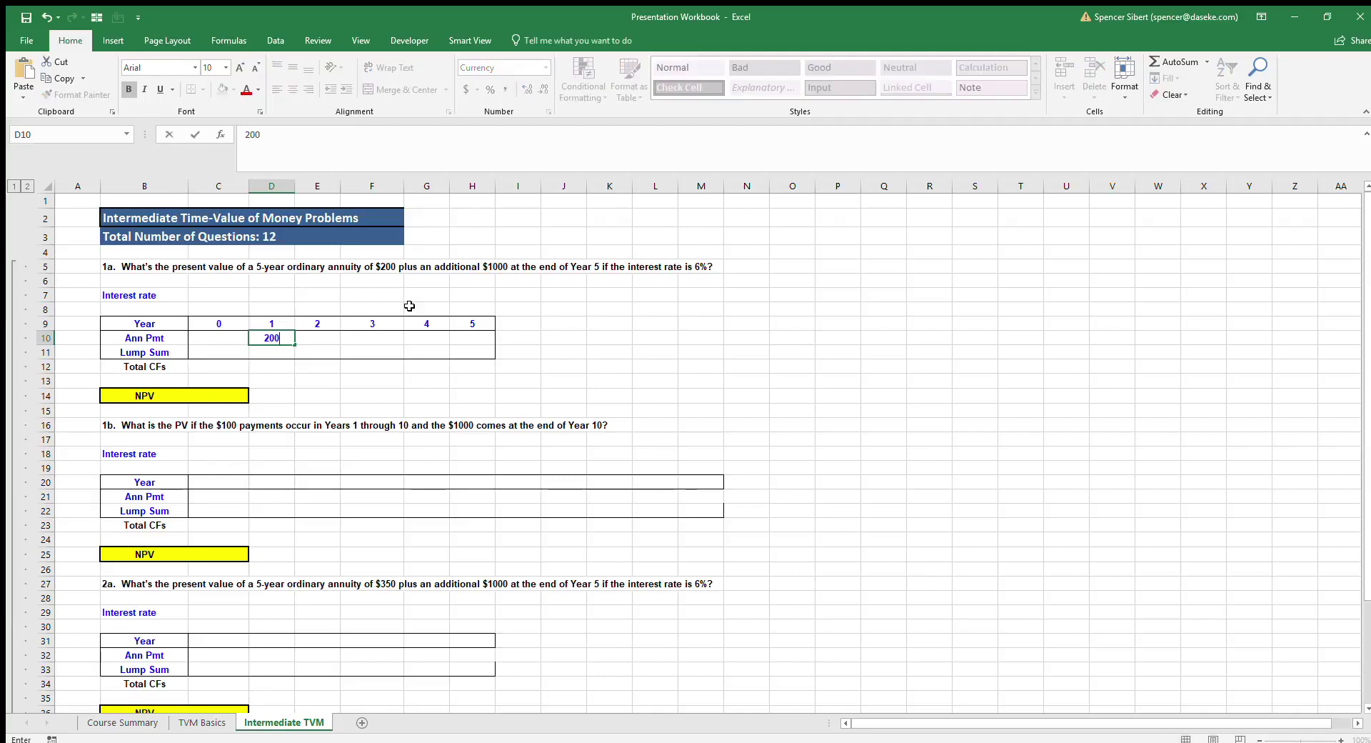
type("00")
key("Return")
key("Up")
key("Right")
key("Left")
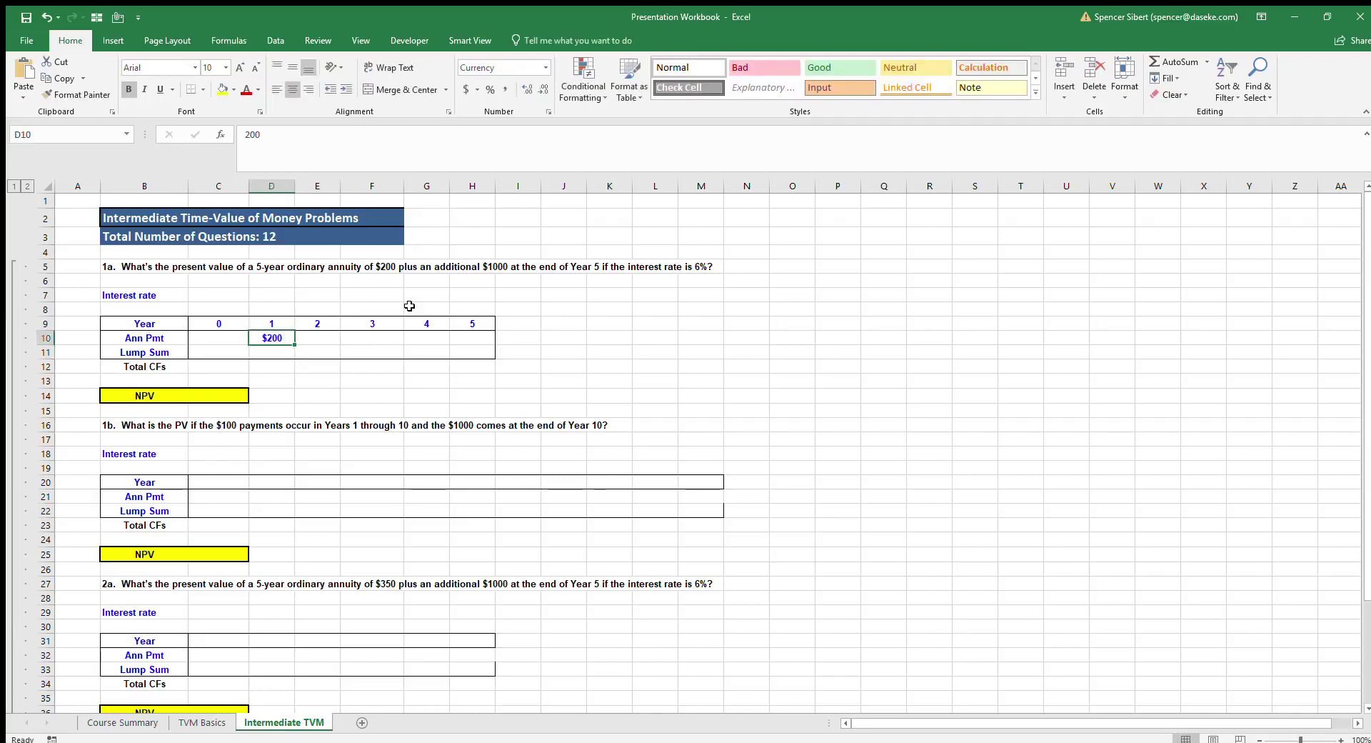
Copy the Year 1 annuity payment of problem 1a into Years 2 through 5.
key("ctrl+c")
key("Right")
key("ctrl+v")
key("Right")
key("ctrl+v")
key("Right")
key("ctrl+v")
key("Right")
key("ctrl+v")
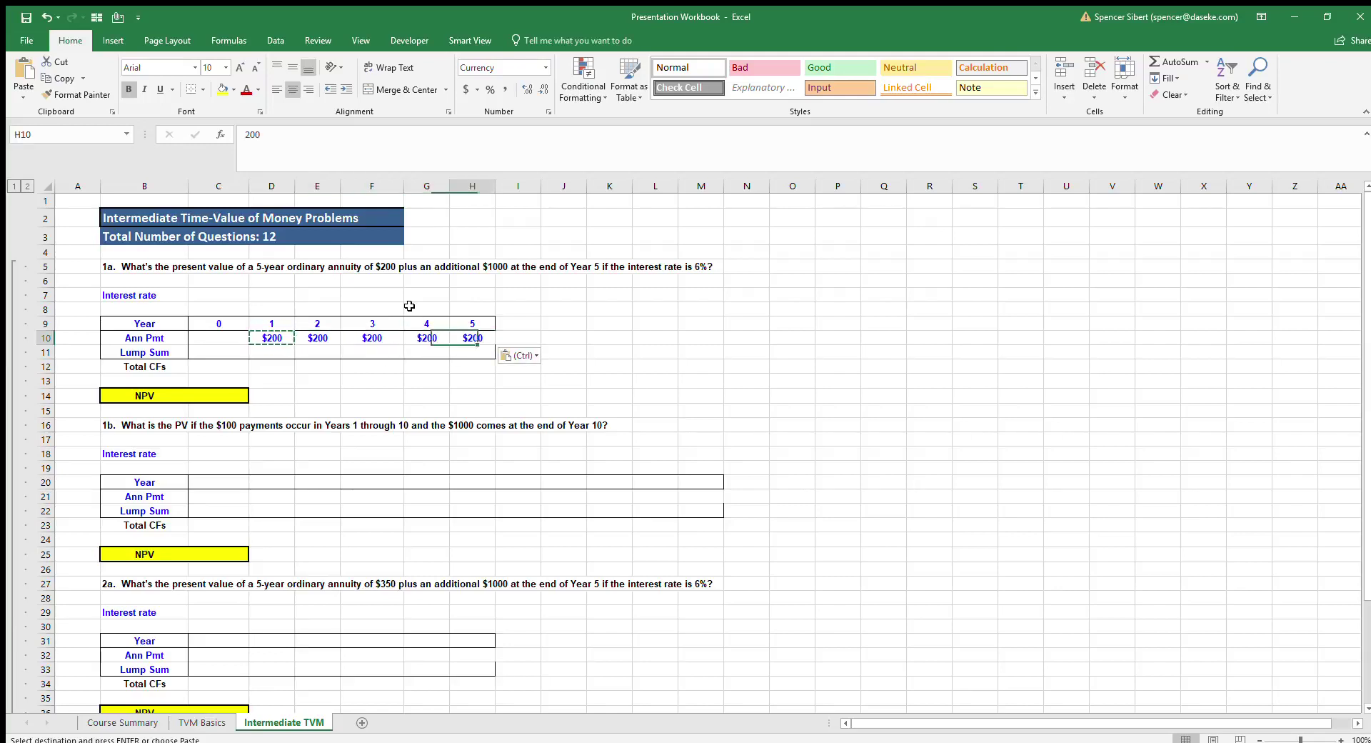
key("ctrl+shift+Left")
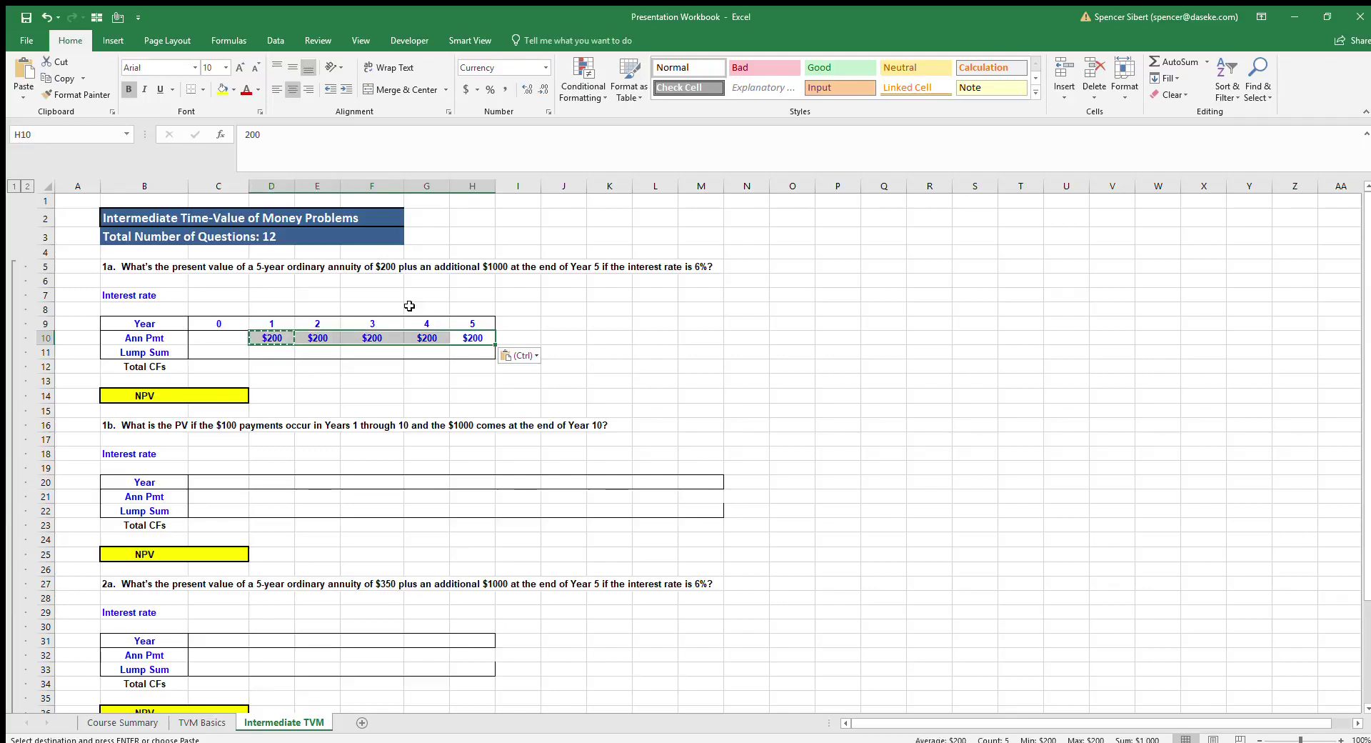
Enter a 1000 lump sum under Year 5 in the problem 1a table.
key("Down")
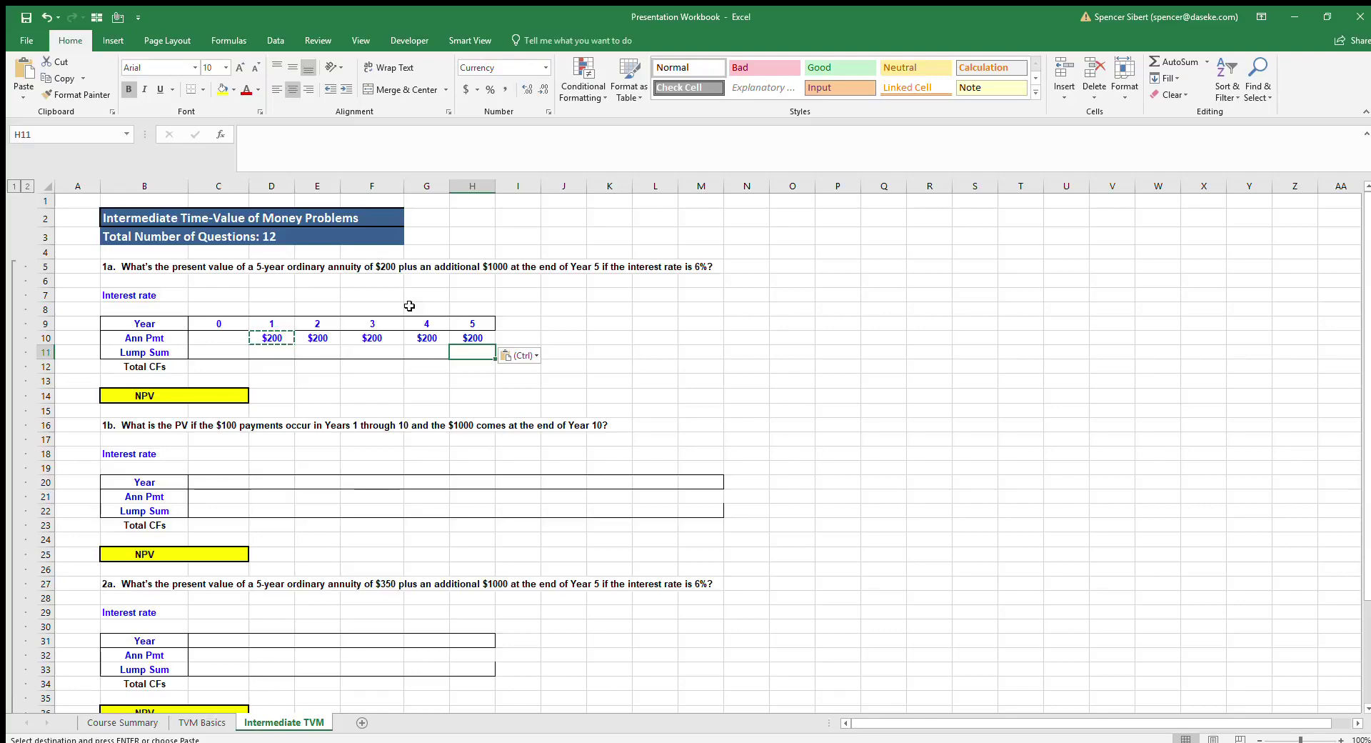
type("1000")
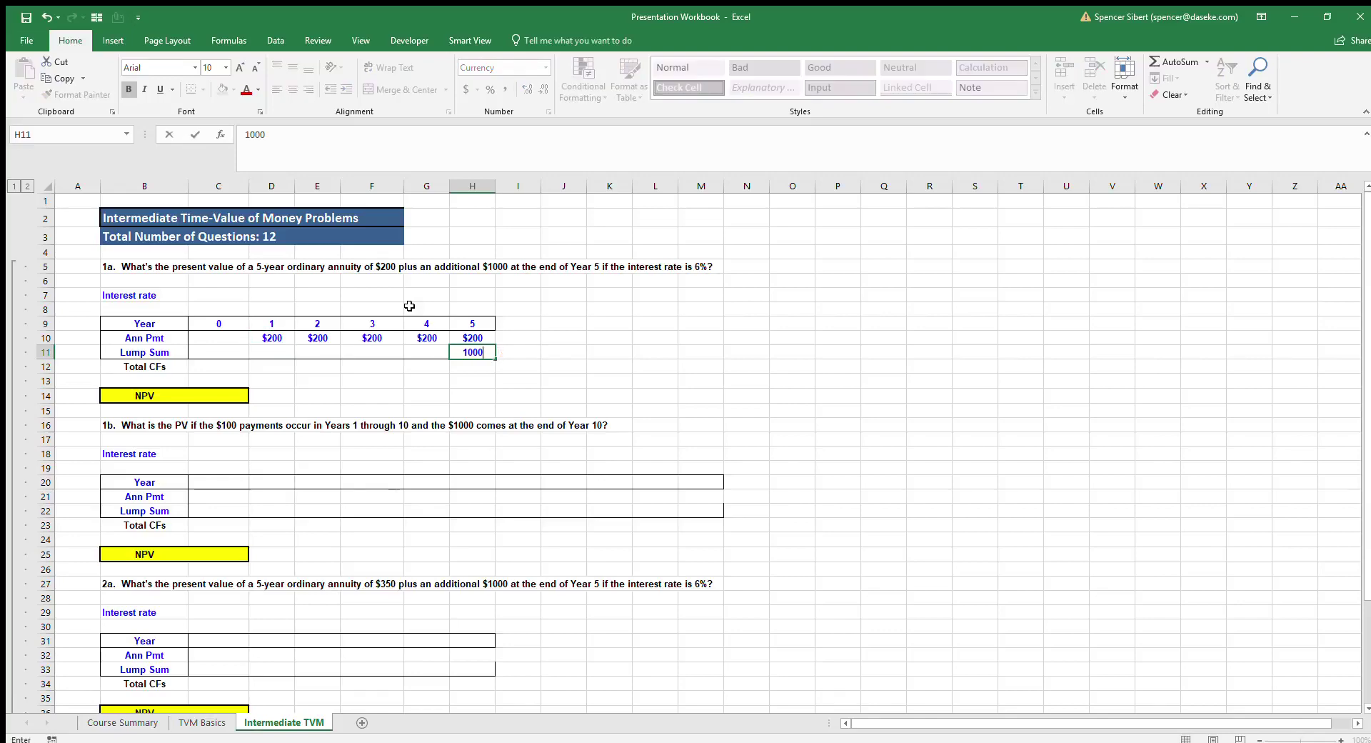
key("Return")
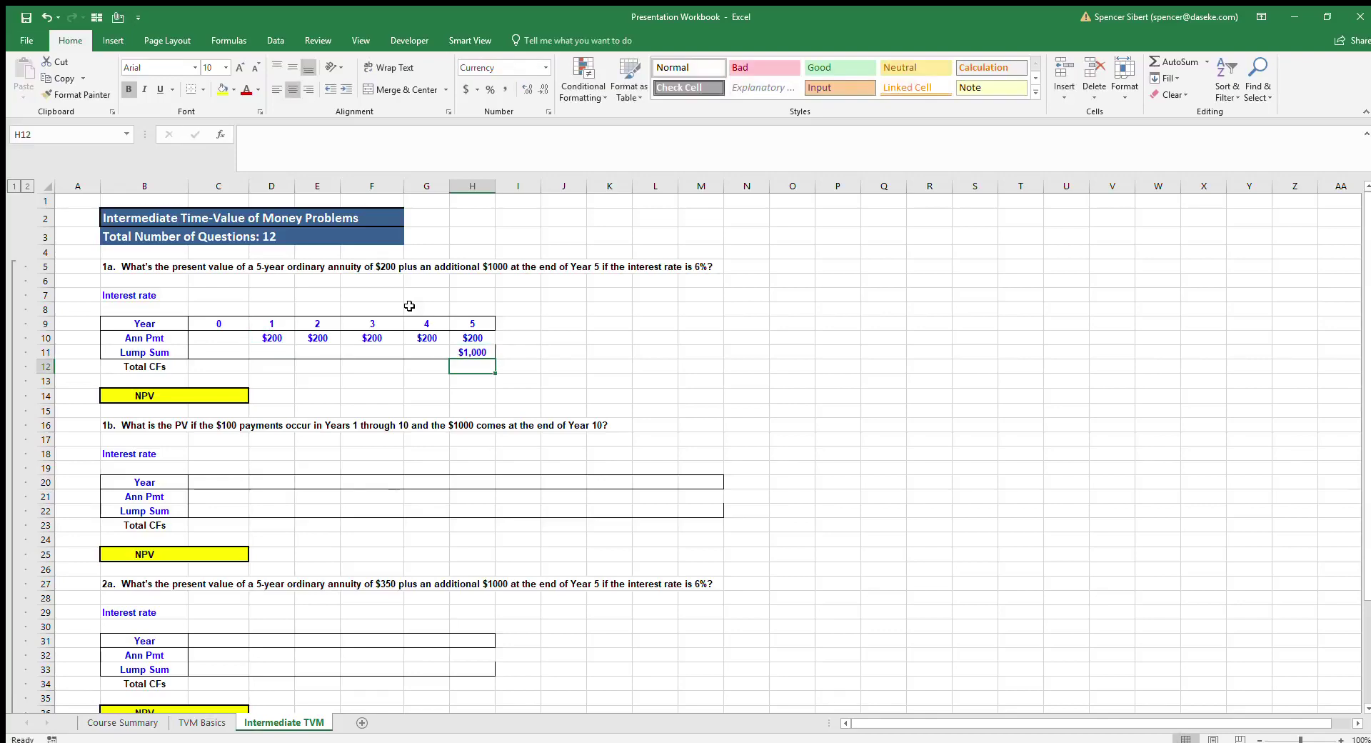
Total the Year 0 cash flows of problem 1a in C12 with =SUM(C10:C11).
key("Left")
key("Left")
key("Left")
key("Left")
key("Left")
key("Left")
key("Right")
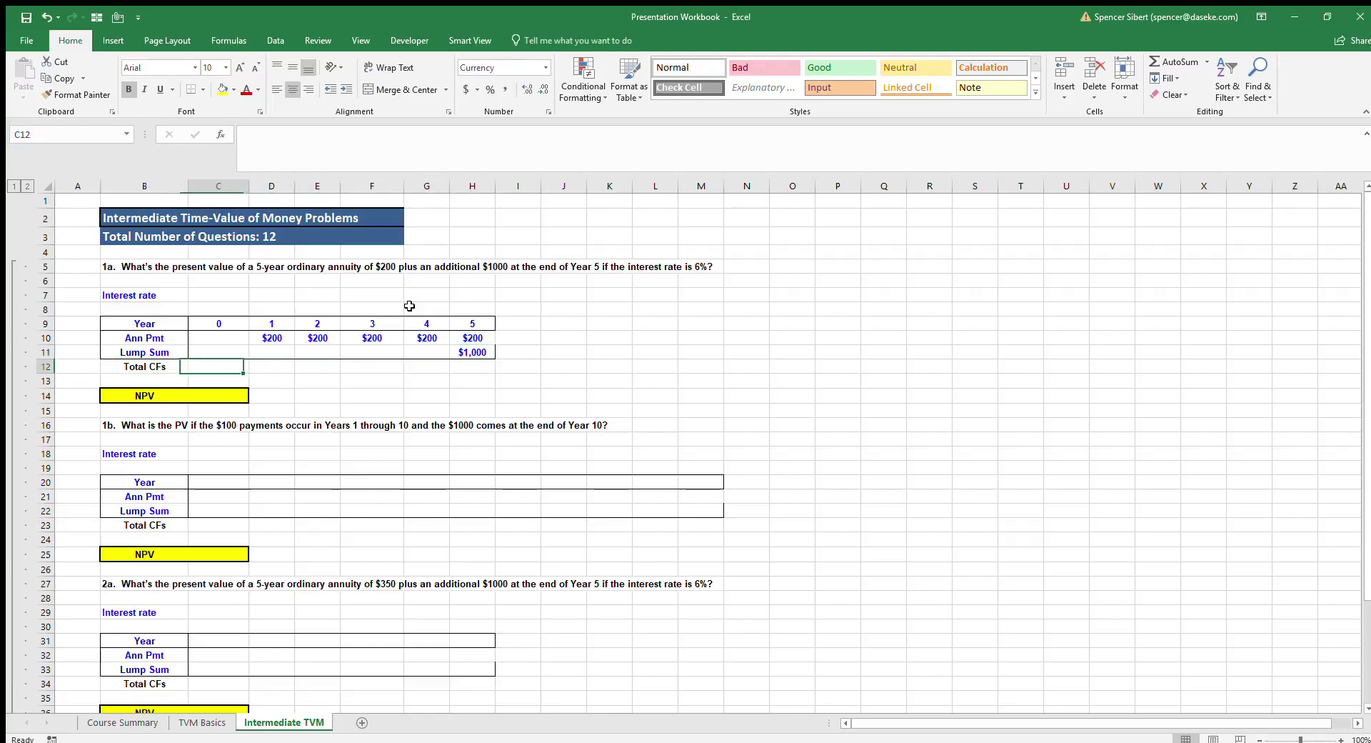
type("=SUM(")
key("Up")
key("Up")
key("shift+Down")
key("Return")
key("Up")
Copy the Year 0 total cash flow formula across the Total CFs row through Year 5 in H12.
key("ctrl+c")
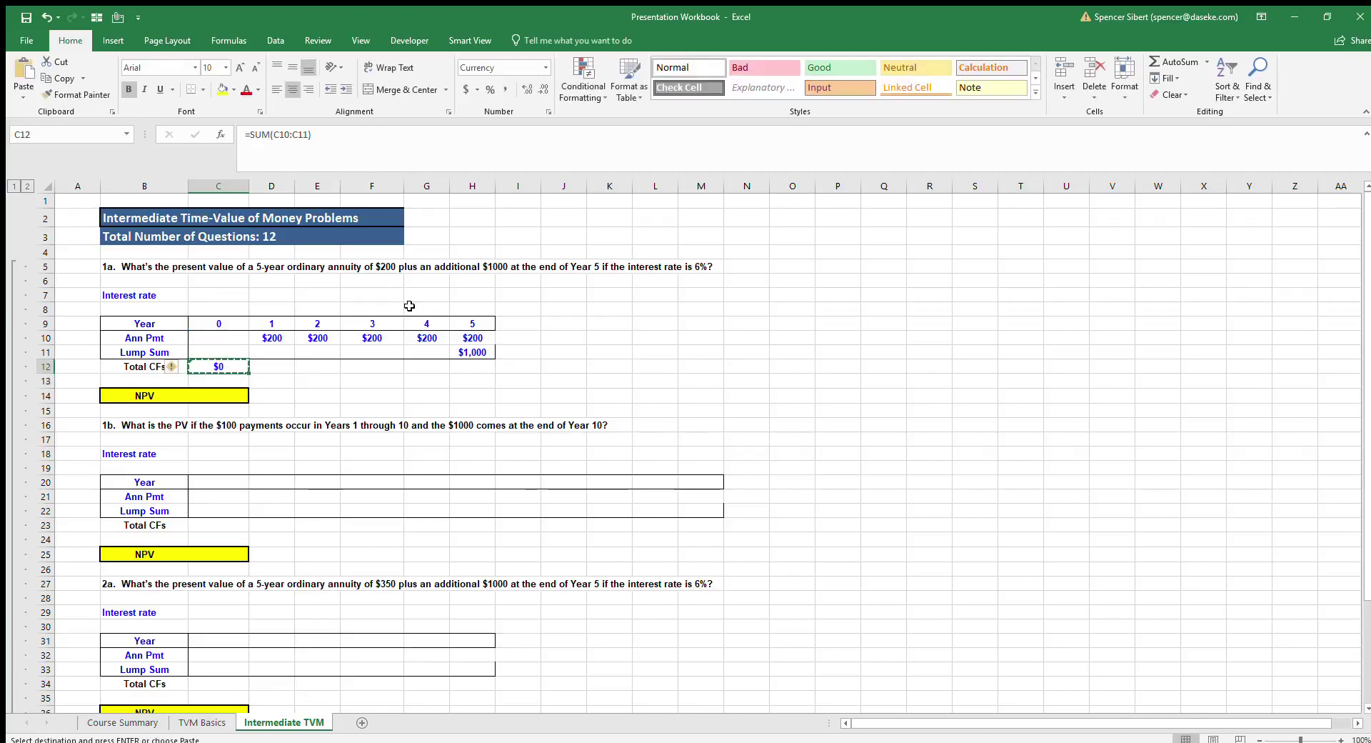
key("Right")
key("Right")
key("Right")
key("Right")
key("Right")
key("Up")
key("Down")
key("shift+Left")
key("shift+Left")
key("shift+Left")
key("shift+Left")
key("shift+Left")
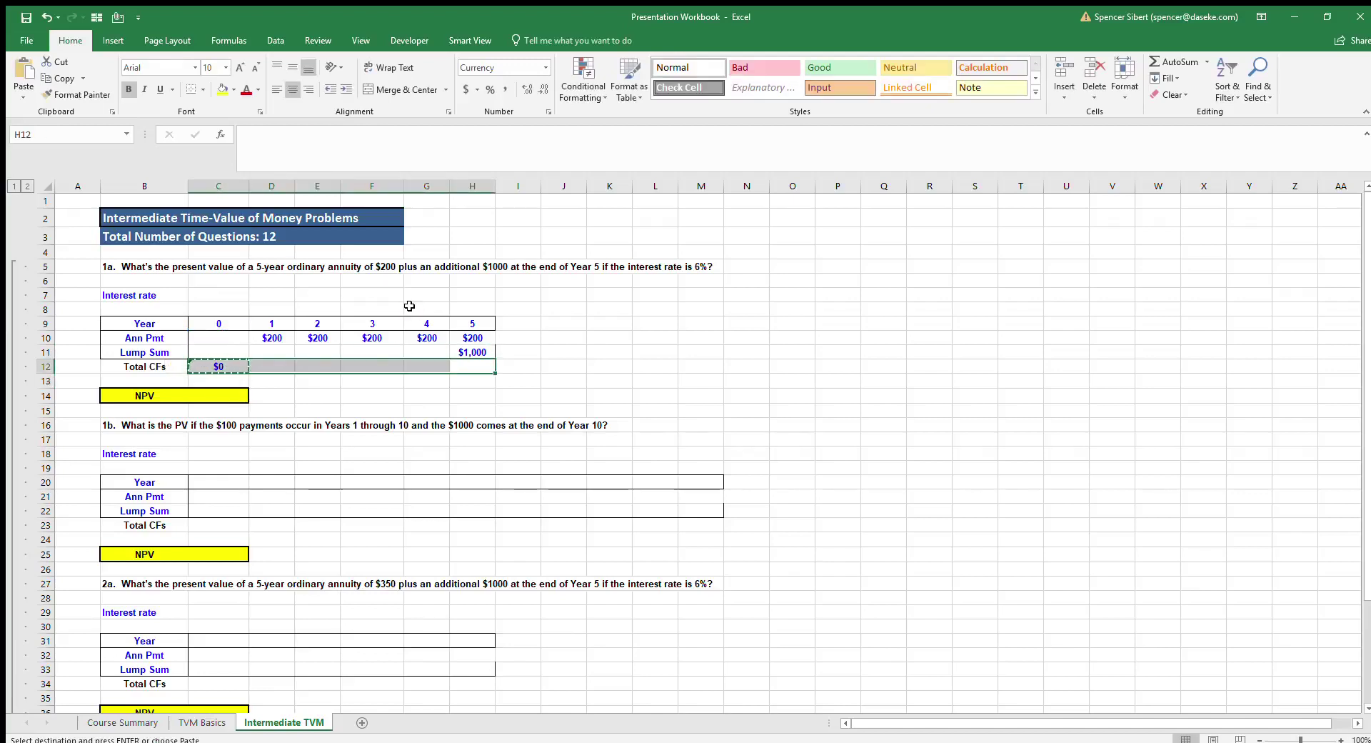
key("ctrl+v")
Set the interest rate of problem 1a to 6% in C7.
key("Left")
key("Left")
key("Left")
key("Left")
key("Left")
key("Left")
key("Right")
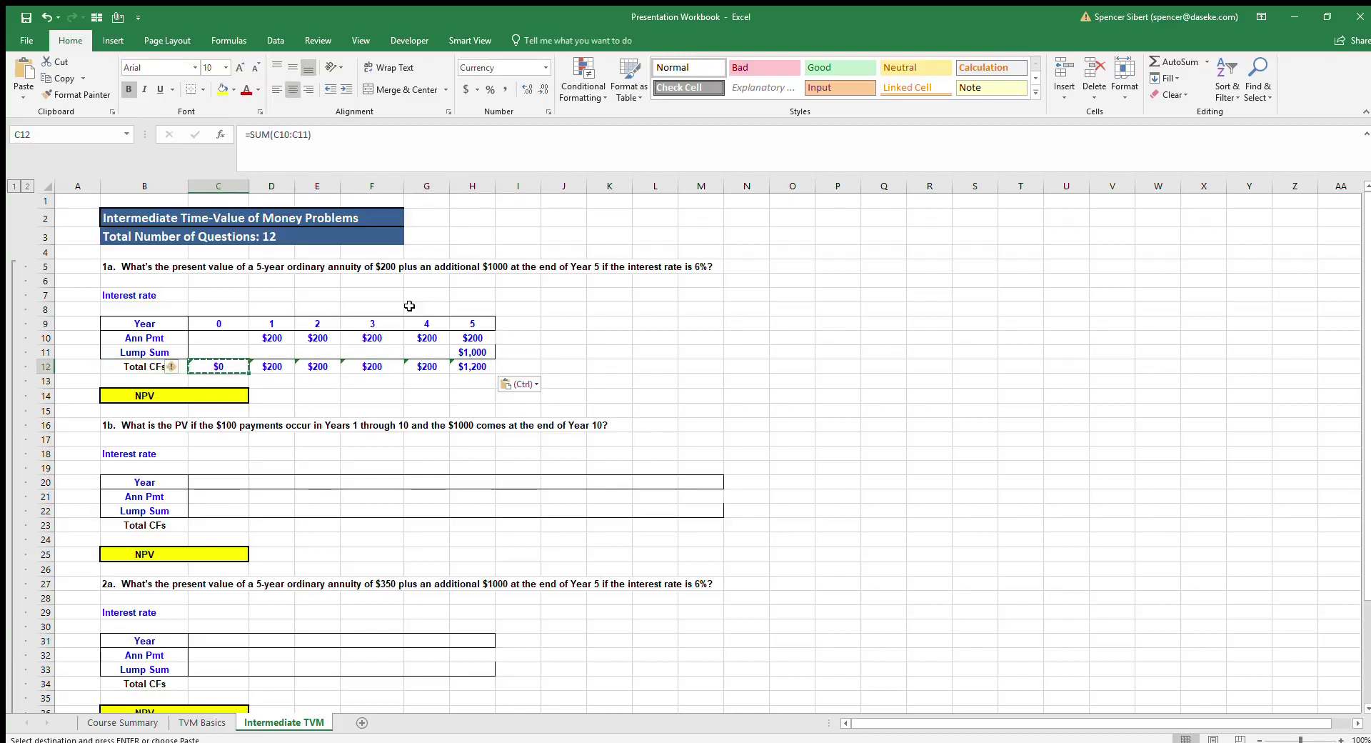
key("Up")
key("Up")
key("Up")
key("Up")
key("Up")
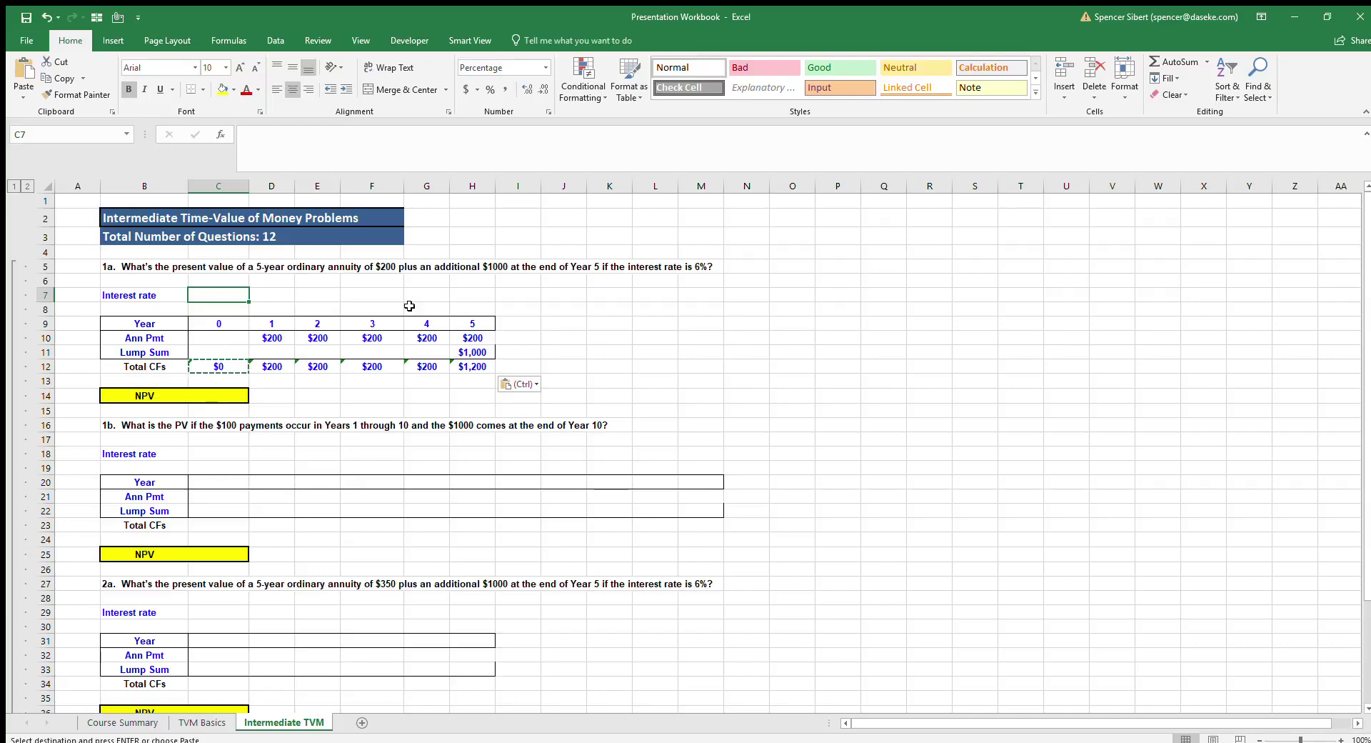
type("6")
key("Return")
Calculate the NPV of problem 1a in C14 with =NPV(C7,D12:H12).
key("Down")
key("Down")
key("Down")
key("Down")
key("Down")
key("Down")
type("=")
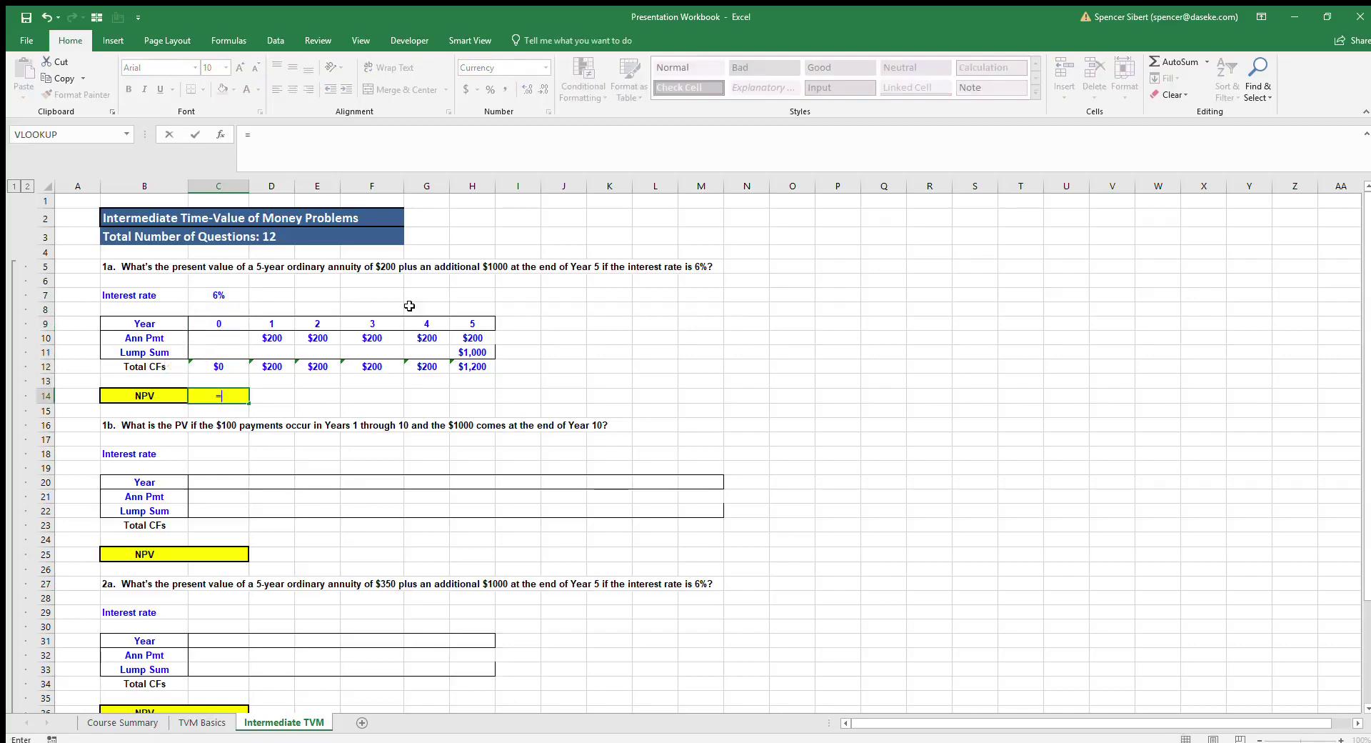
type("npv")
key("Tab")
left_click(208, 296)
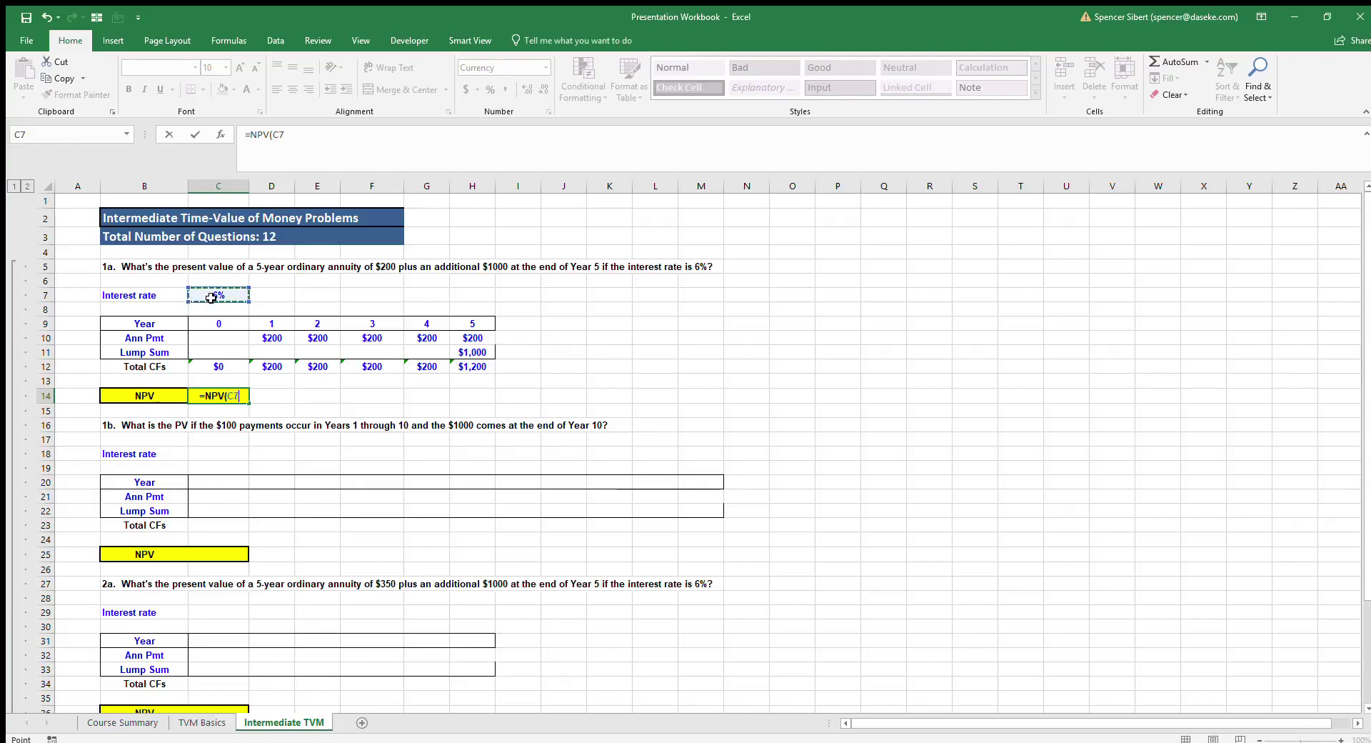
type(",")
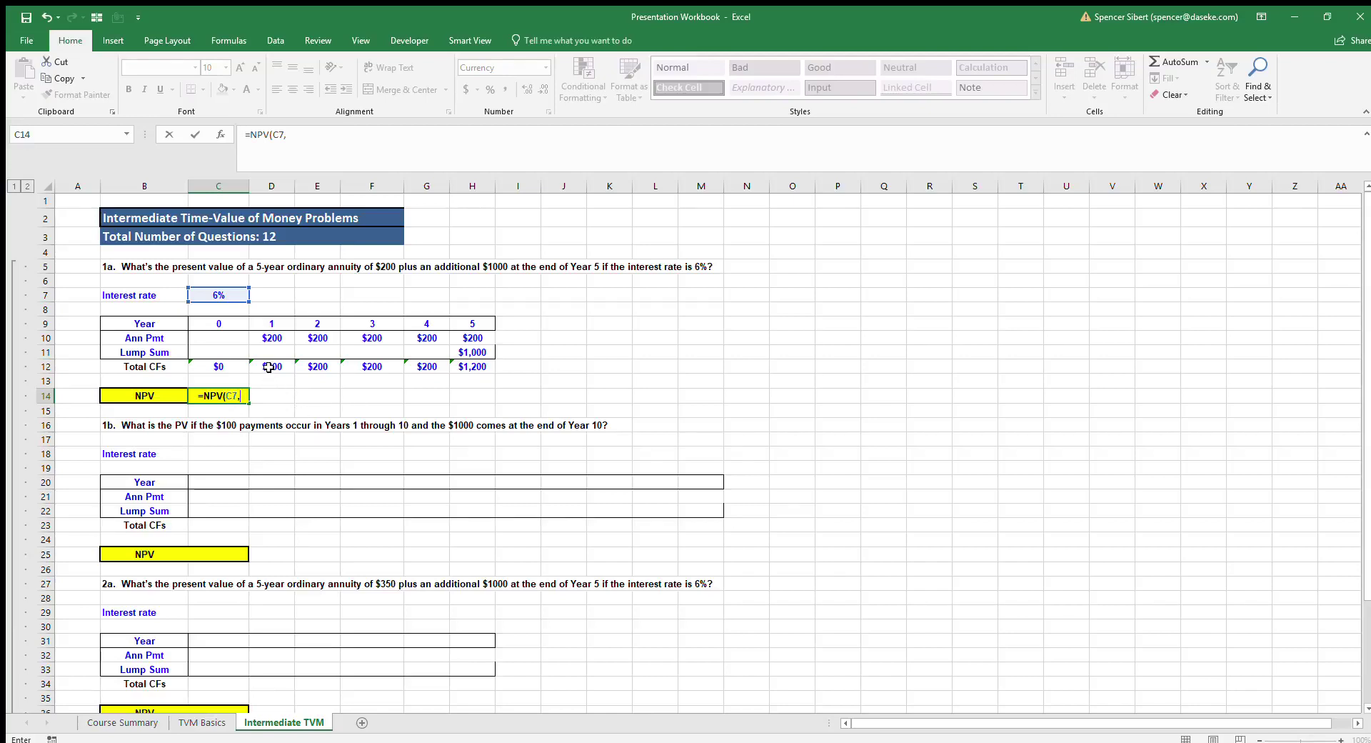
left_click_drag(269, 366, 464, 367)
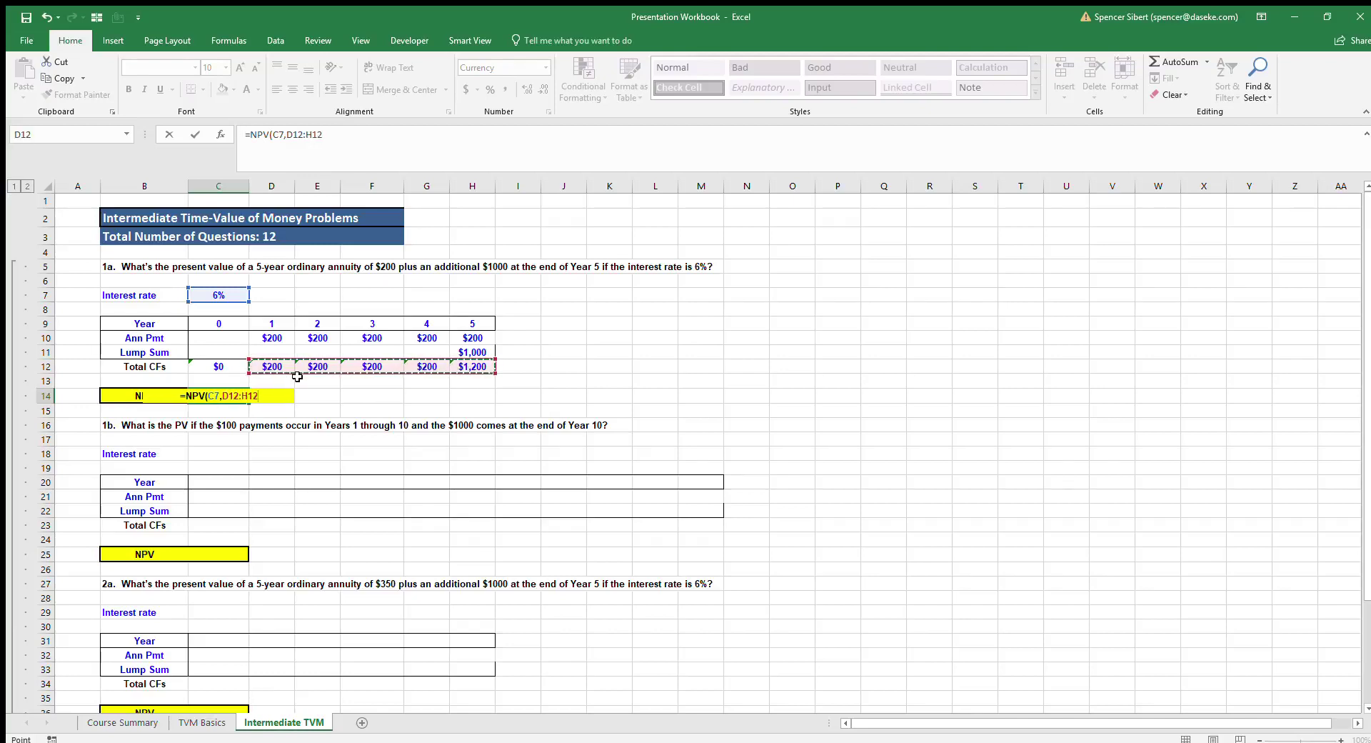
type(")")
key("Return")
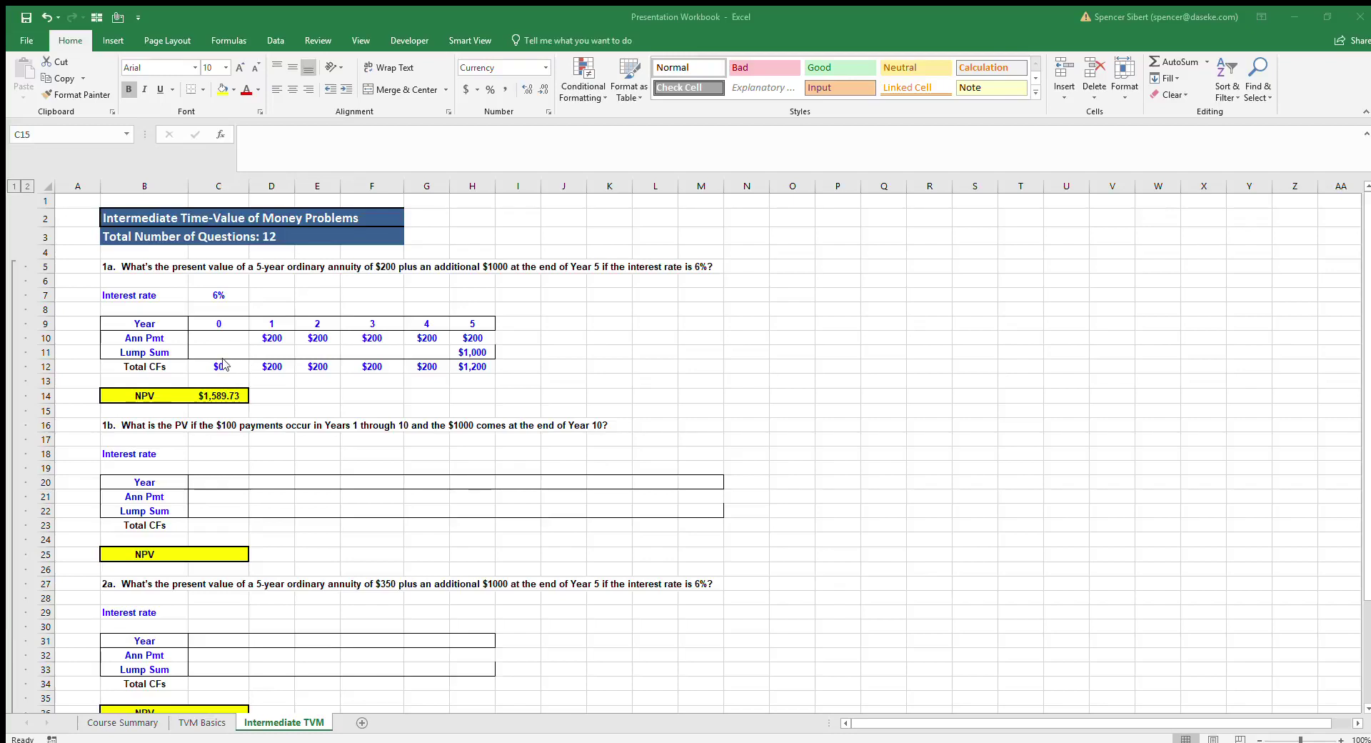
Try the problem 1a NPV formula with its cash flow range extended to include Year 0.
key("Up")
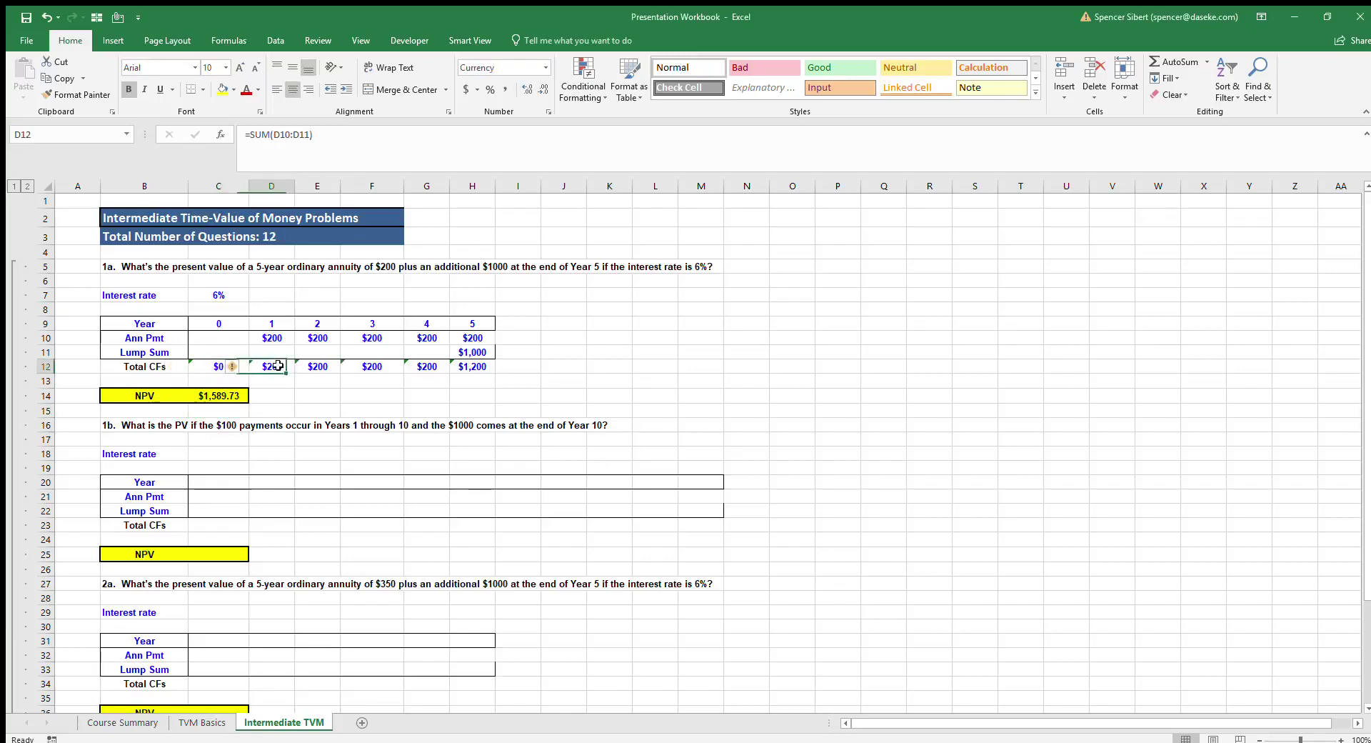
key("F2")
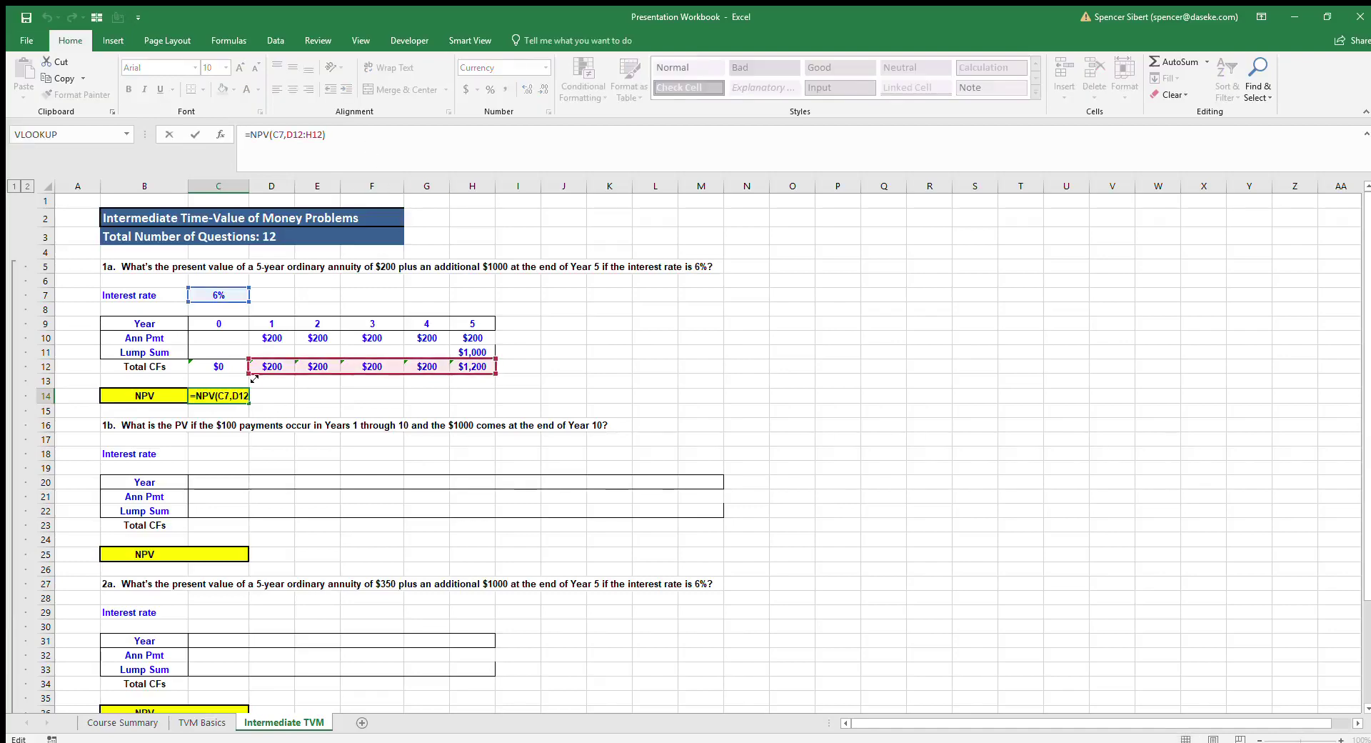
key("Return")
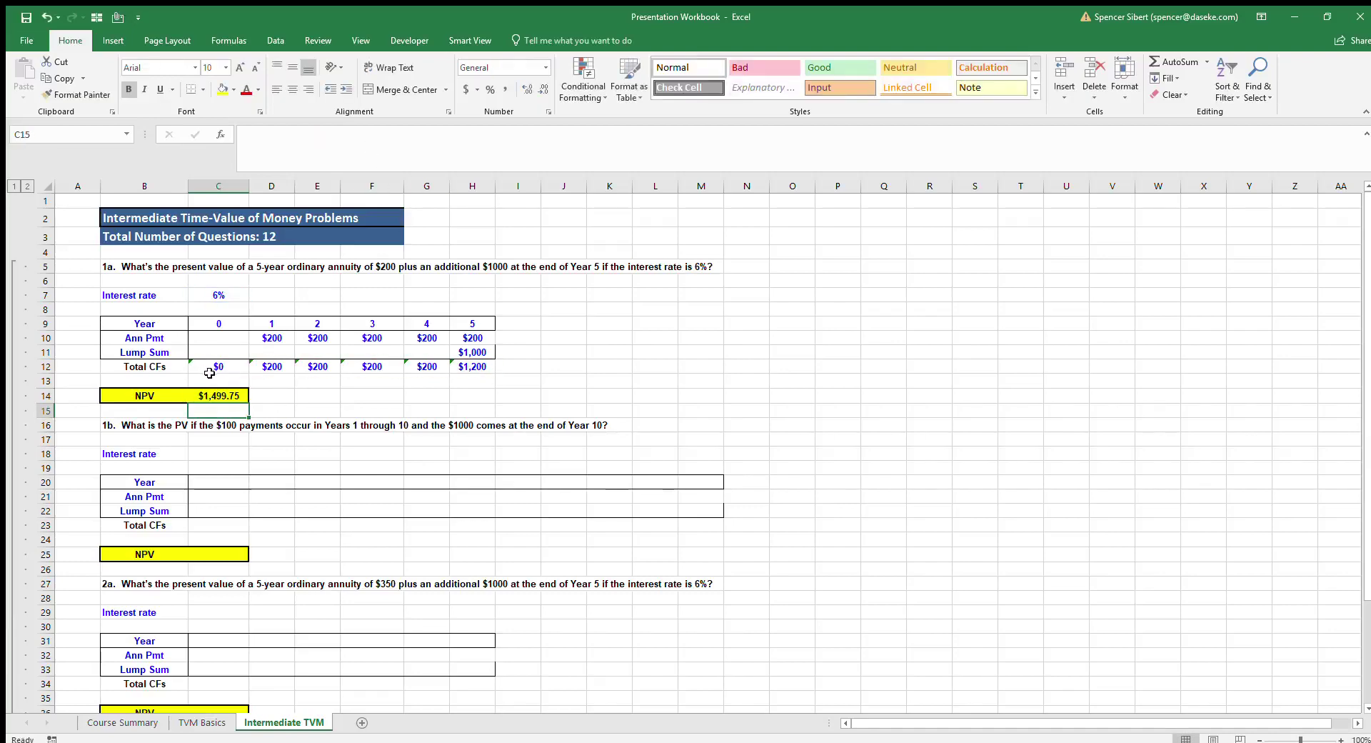
left_click(230, 366)
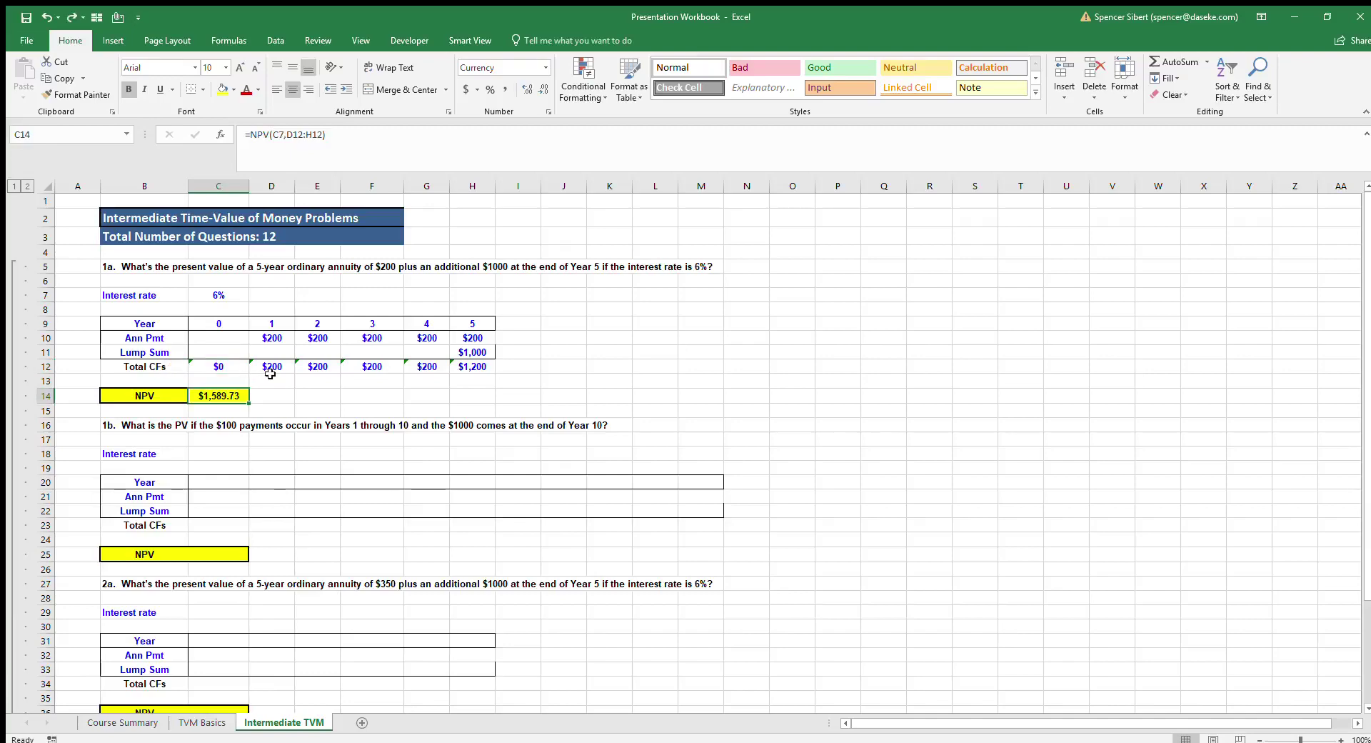
Inspect the cell references in the Year 1 total cash flow formula of problem 1a.
left_click(272, 367)
key("F2")
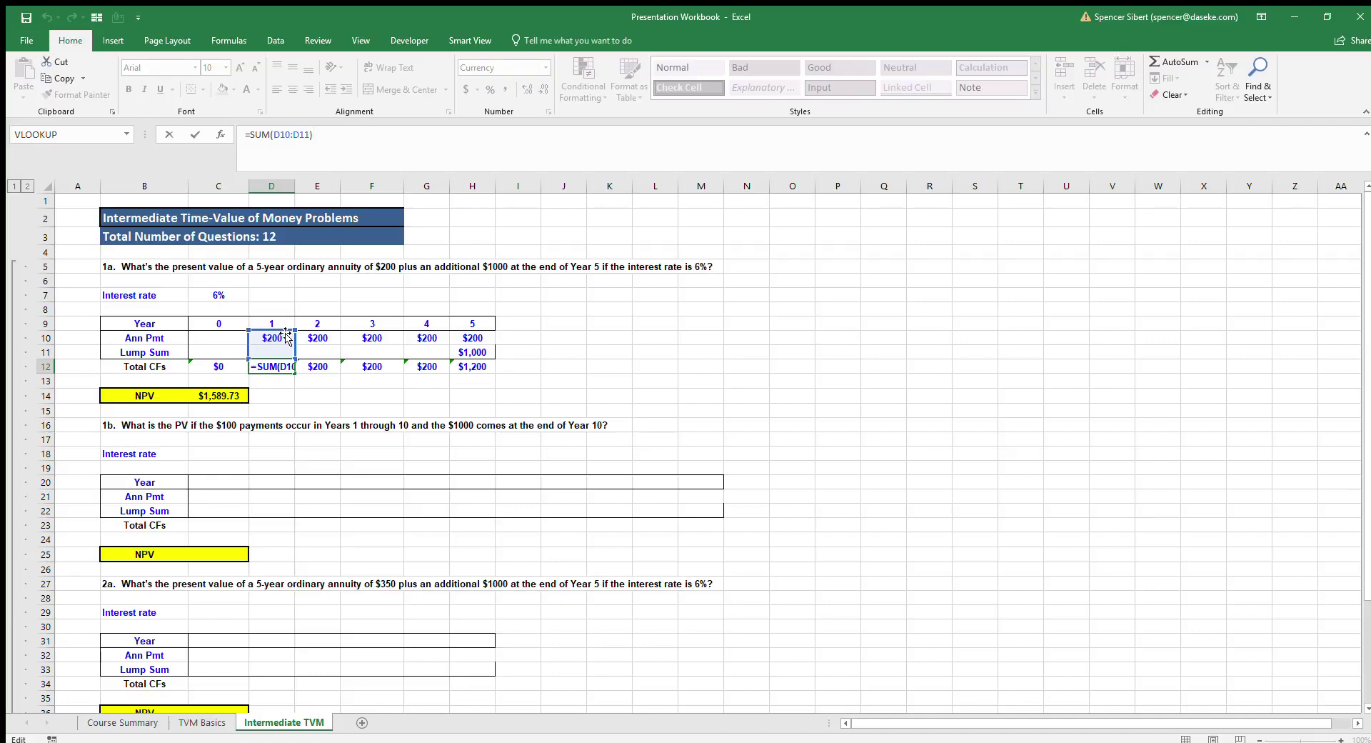
key("Return")
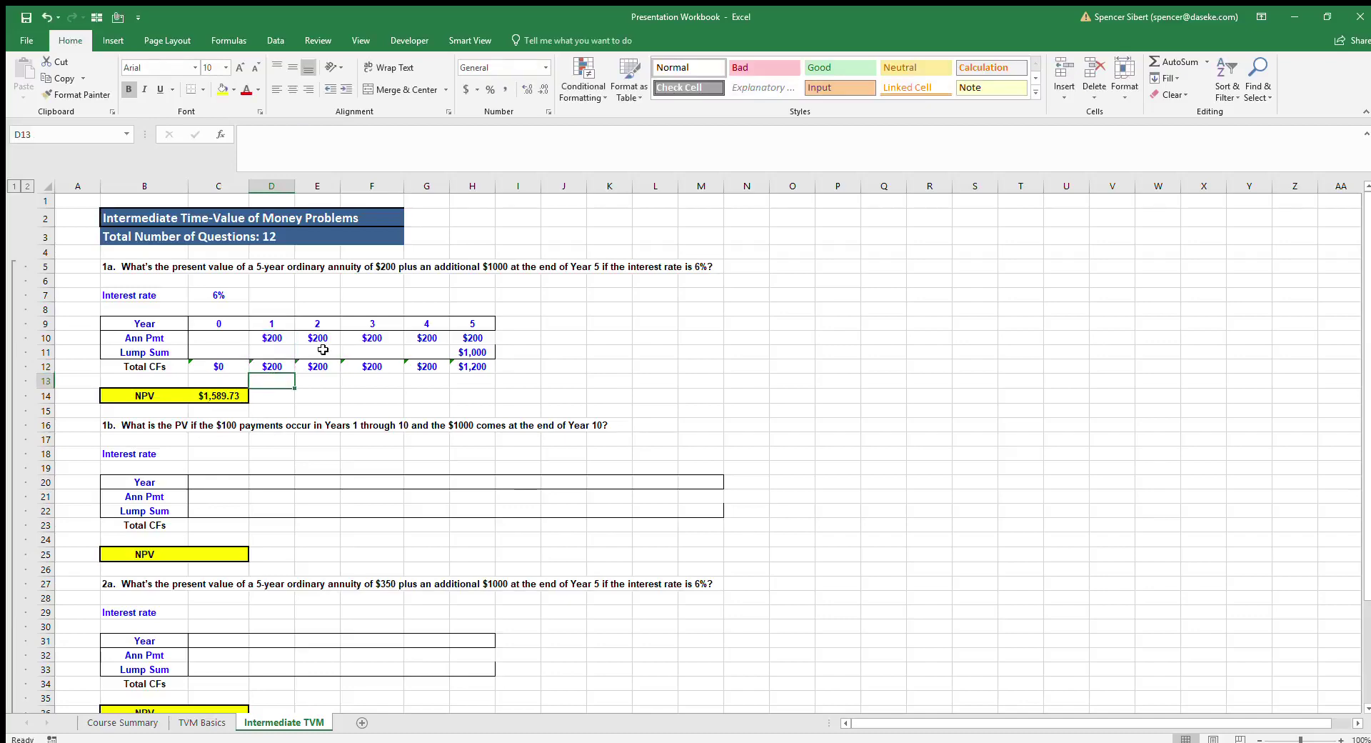
Enter a 100 annuity payment in D21, the Year 1 column of the problem 1b table.
scroll(320, 329, "down", 3)
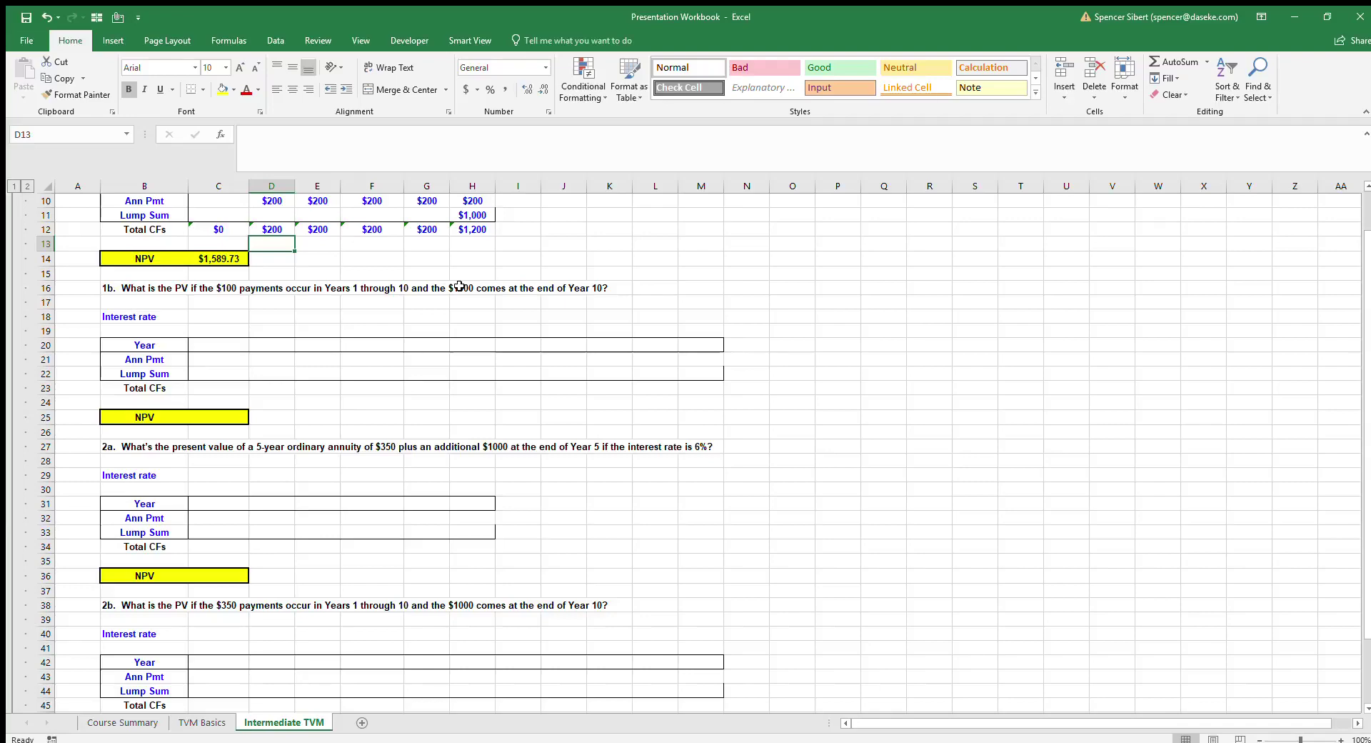
left_click(228, 356)
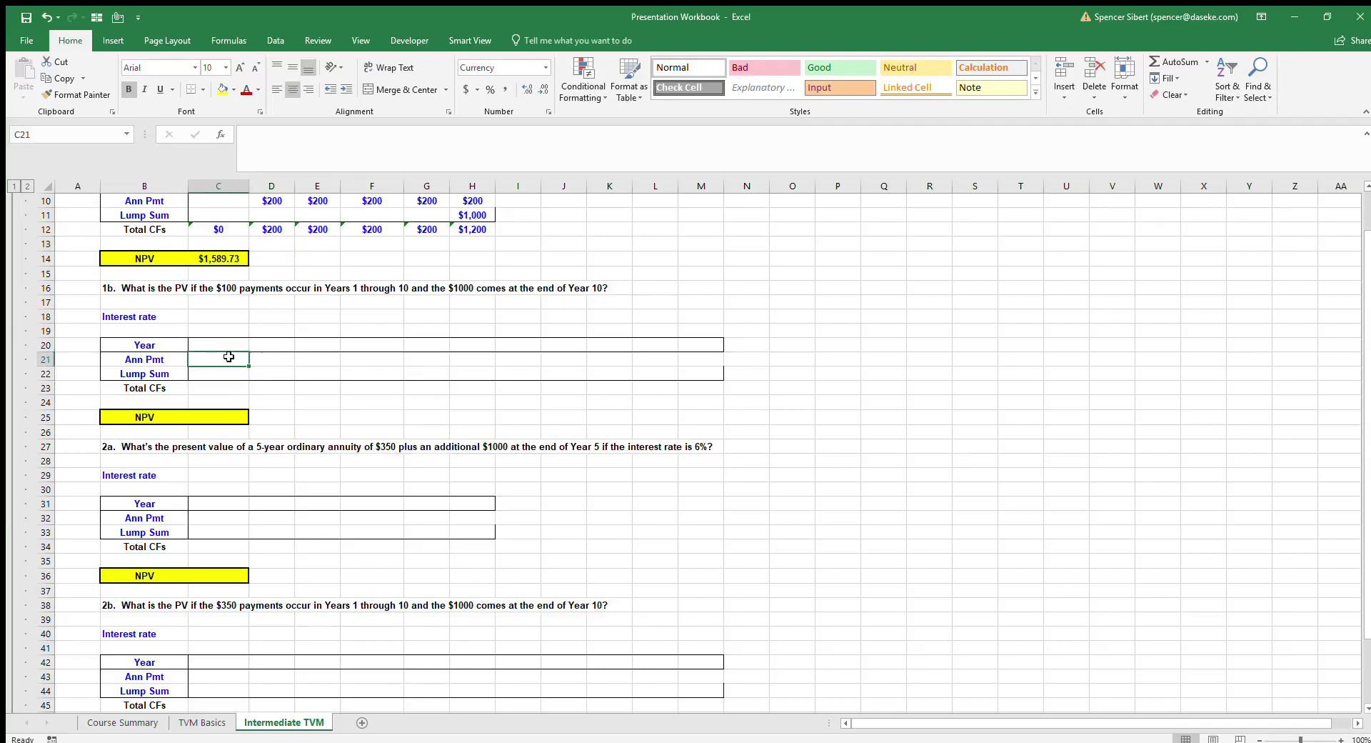
left_click(285, 355)
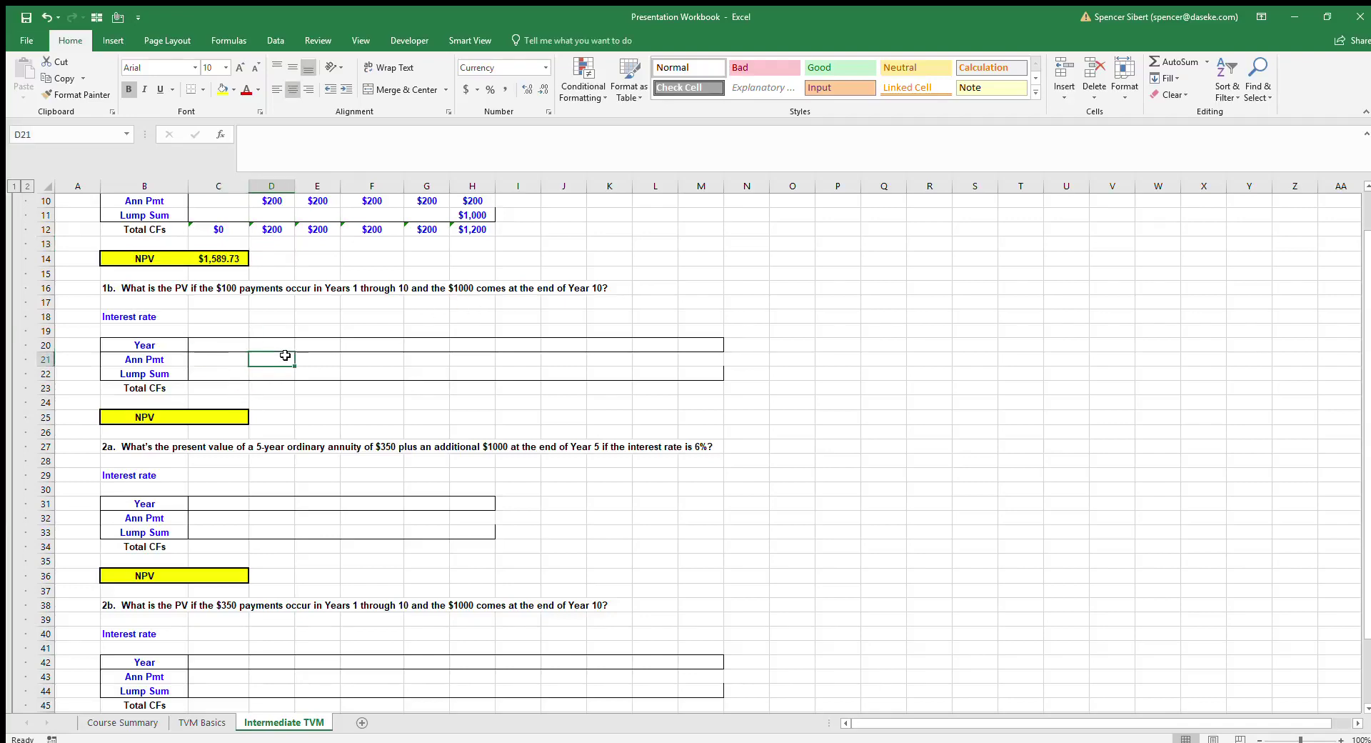
type("100")
key("ctrl+Return")
Number the Year row of problem 1b from 0 to 10 by entering 0, 1, 2 and extending the series to M20.
key("ctrl+c")
key("Up")
key("Left")
type("0")
key("Tab")
type("1")
key("Tab")
type("2")
key("Tab")
key("Left")
key("Left")
key("Left")
key("shift+Right")
key("shift+Right")
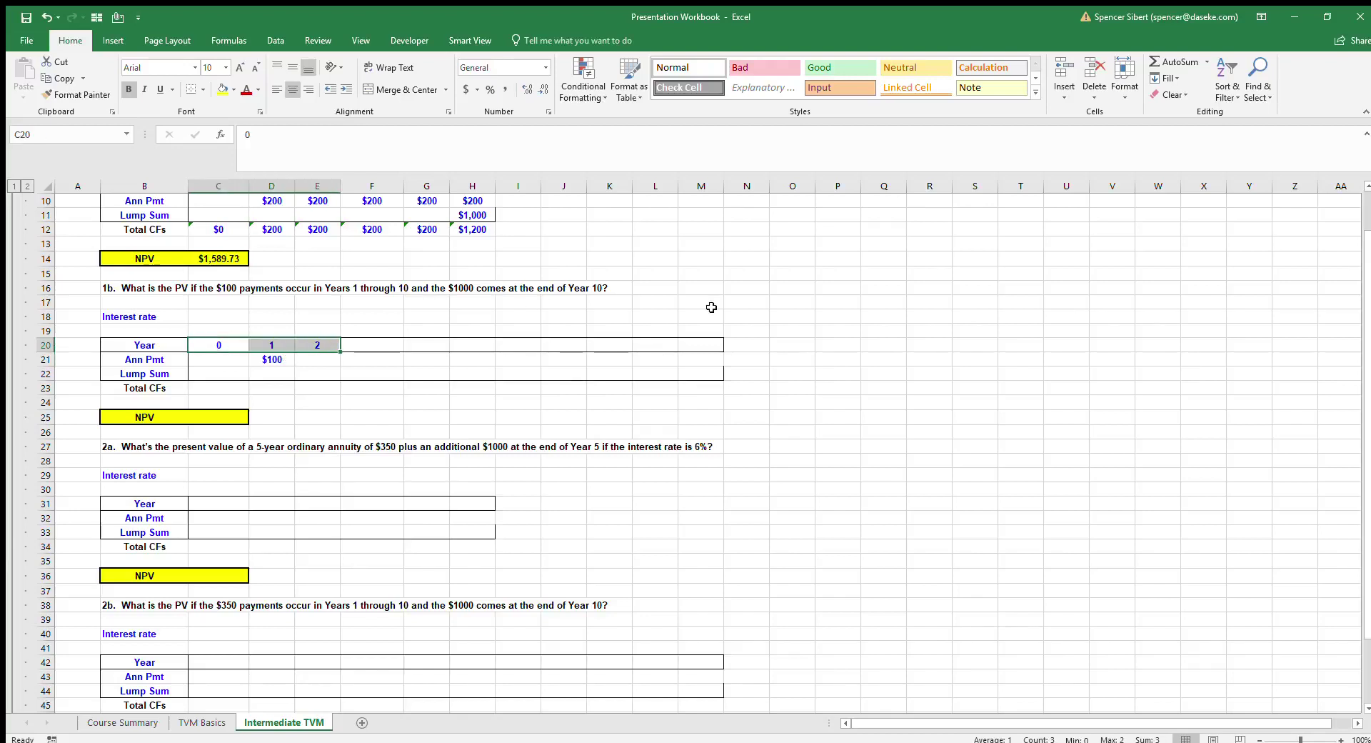
left_click_drag(336, 348, 723, 349)
Fill the 100 annuity payment through Year 10 of problem 1b and enter a 1000 lump sum in Year 10.
left_click(280, 360)
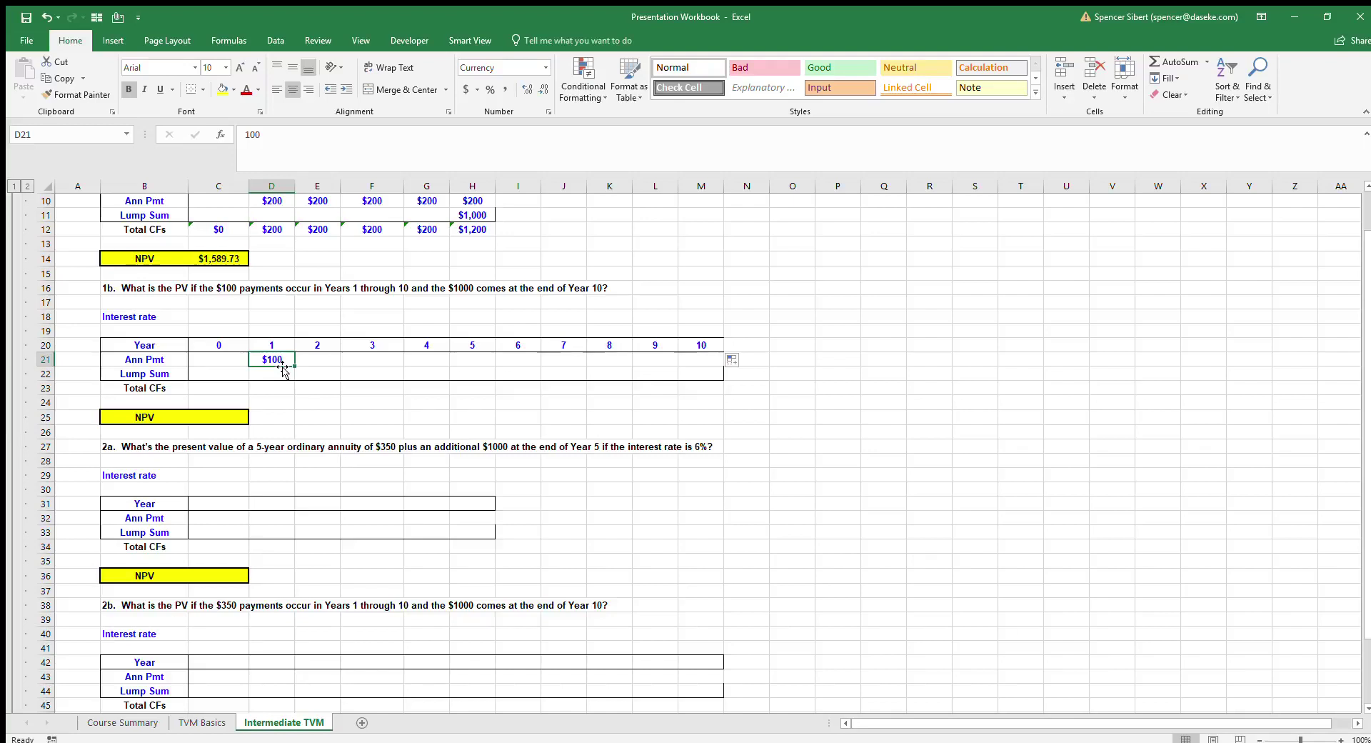
left_click_drag(294, 365, 720, 364)
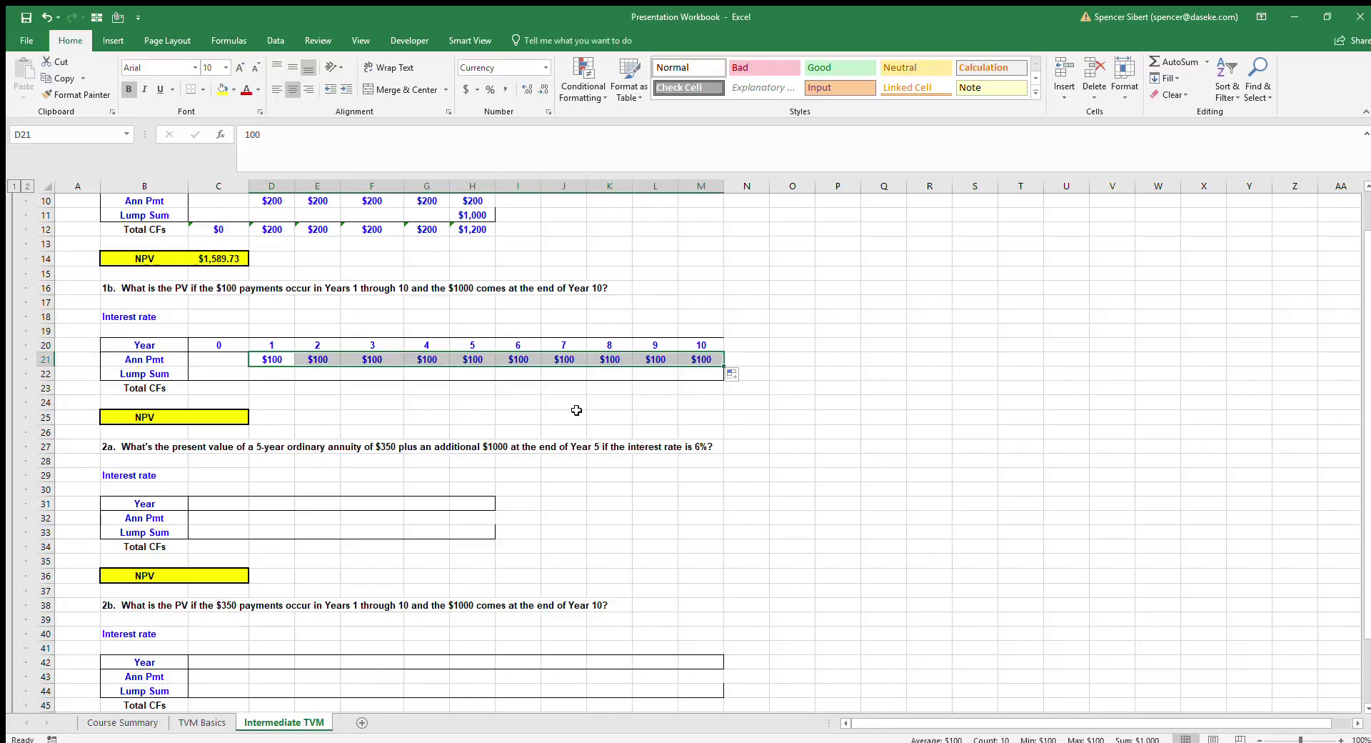
left_click(696, 375)
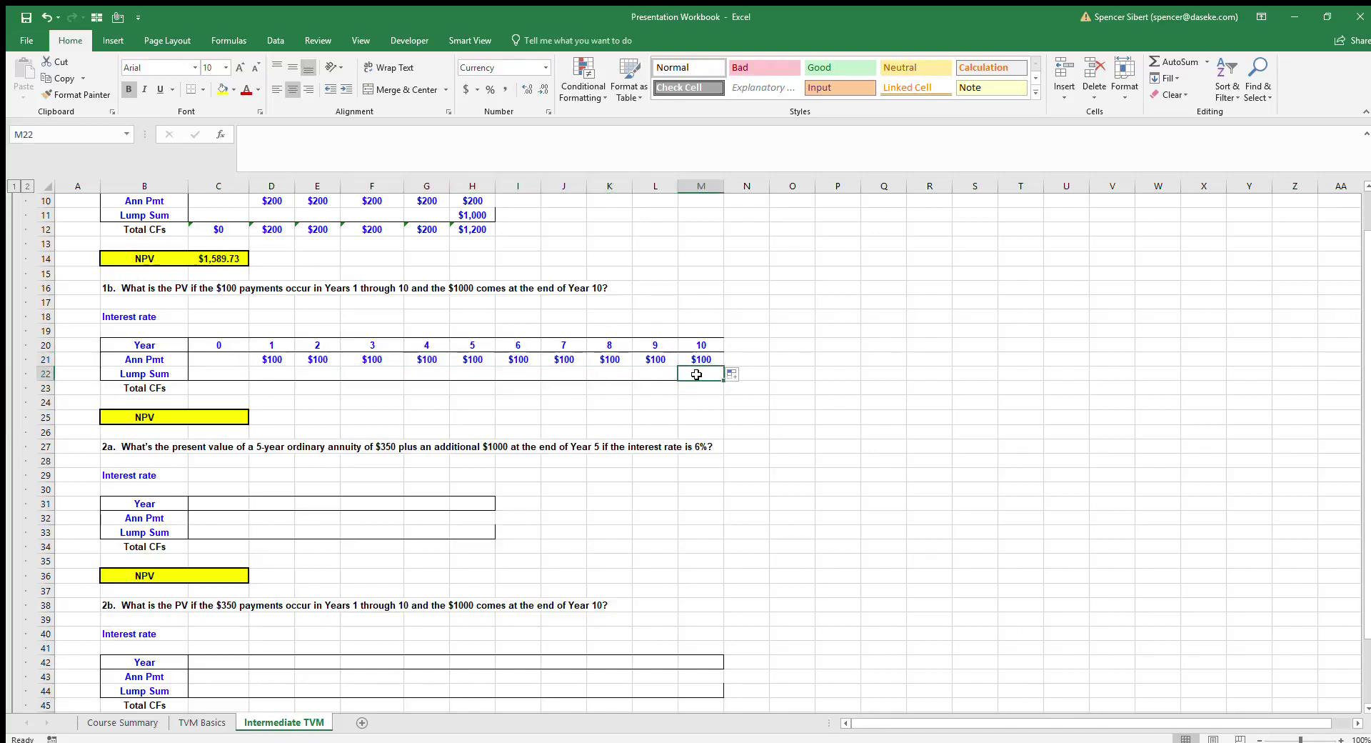
type("1000")
key("Return")
Total the Year 10 cash flows of problem 1b in M23 with =SUM(M21:M22).
left_click(696, 374)
key("Down")
type("=")
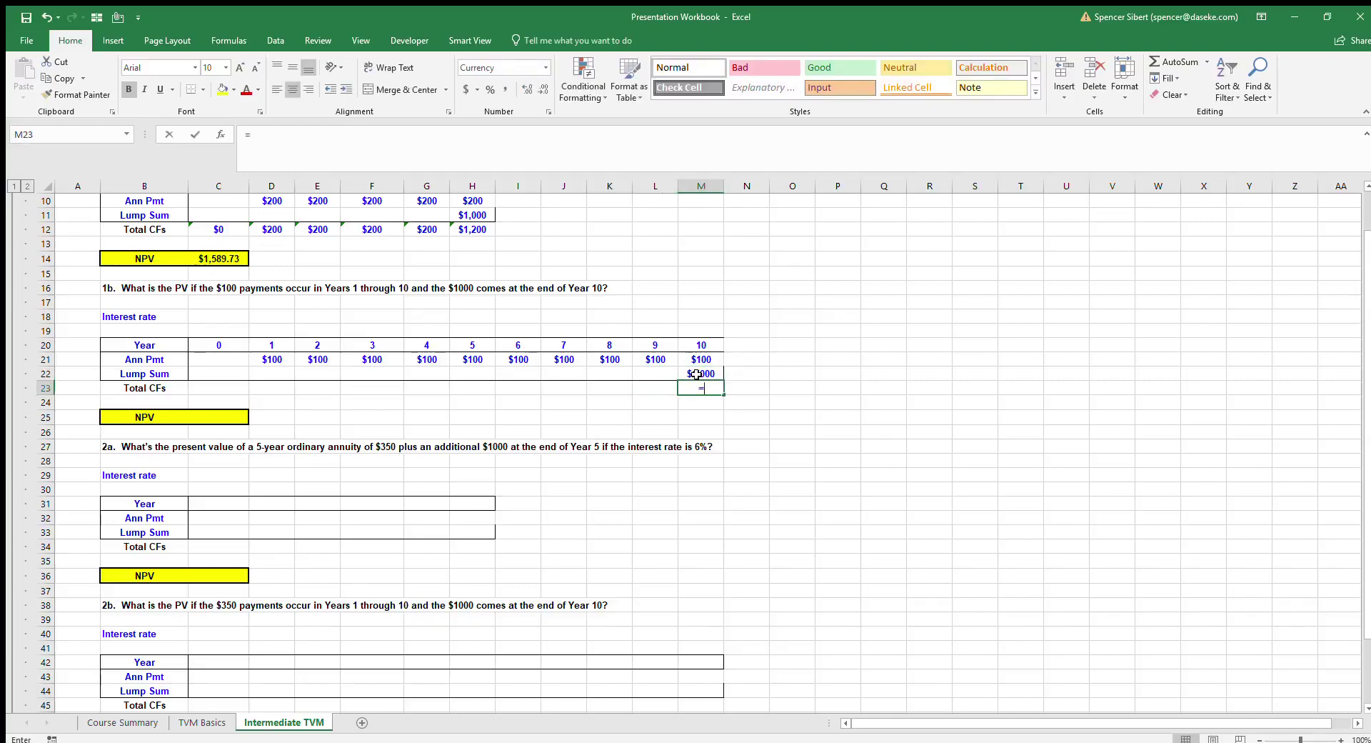
type("sum(")
key("Up")
key("shift+Up")
key("ctrl+Return")
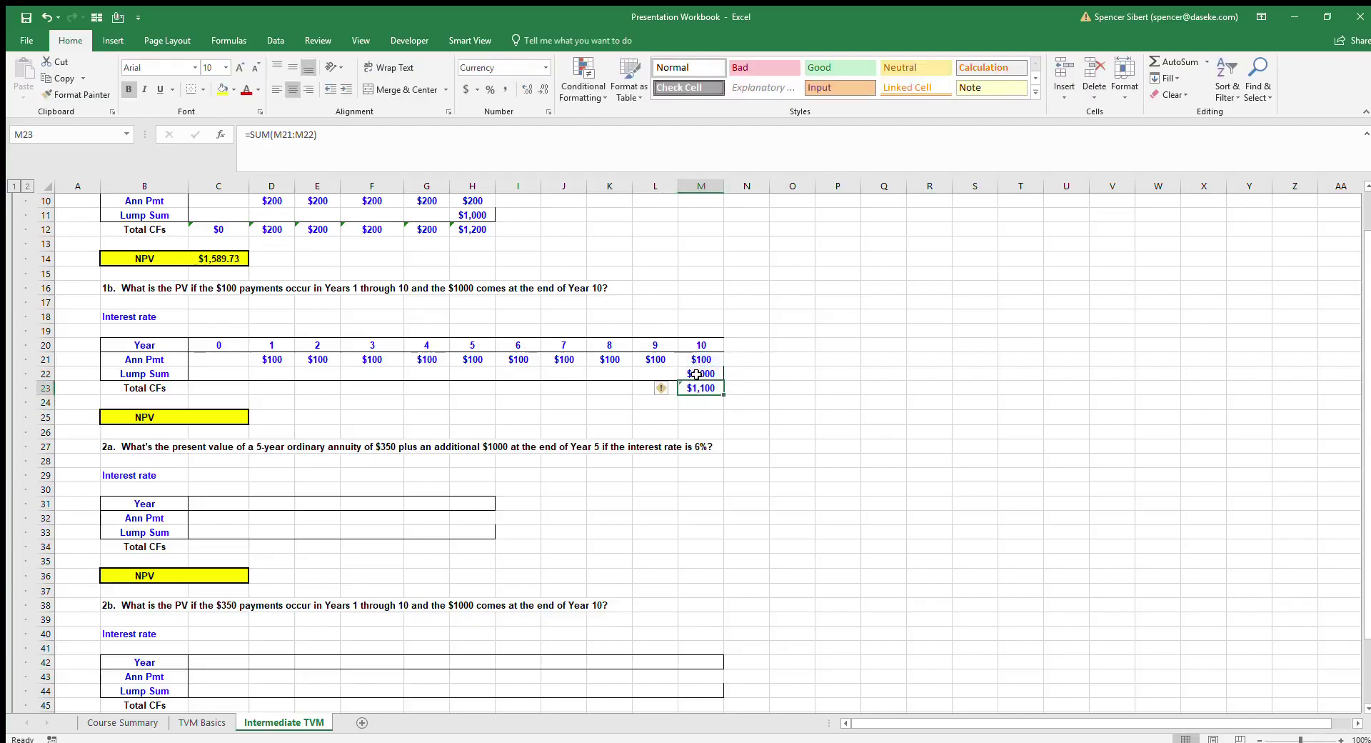
Copy the Year 10 total formula of problem 1b across the Total CFs row from Year 0, C23:M23.
key("ctrl+c")
key("ctrl+Left")
key("Right")
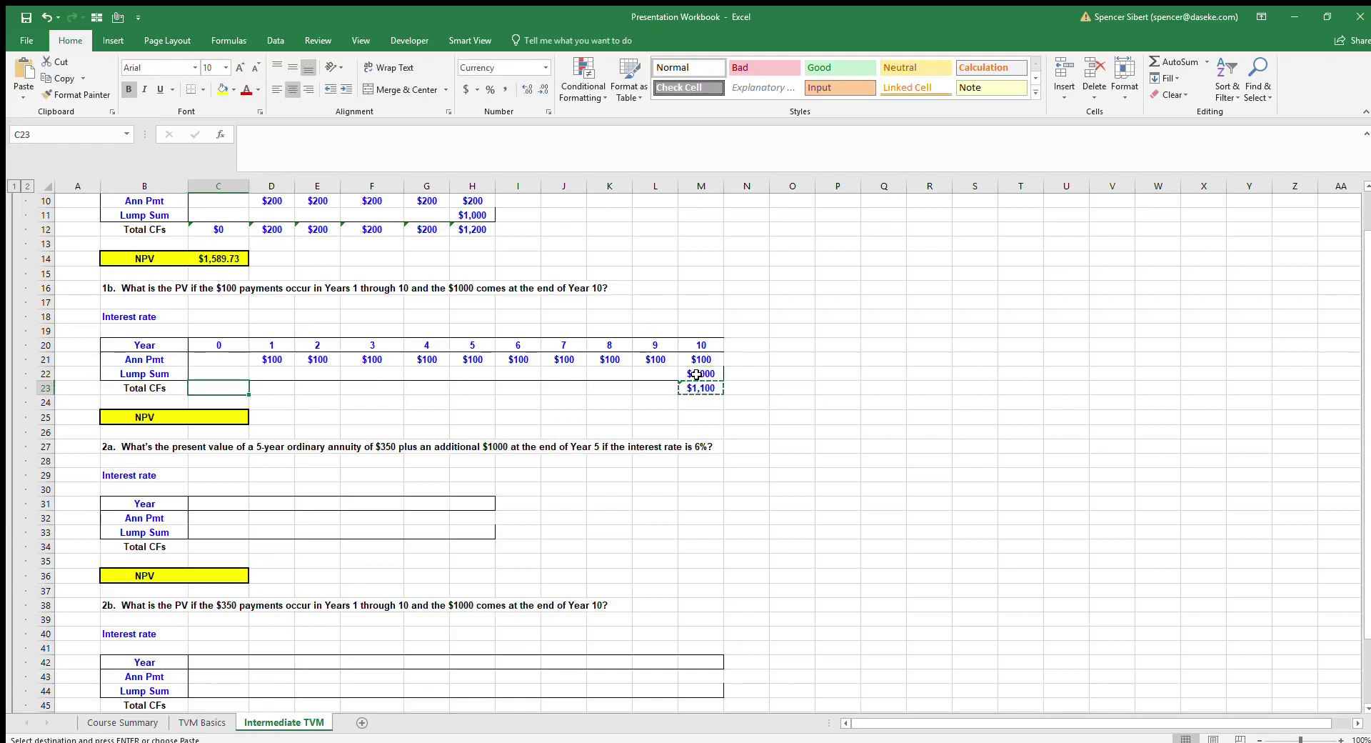
key("ctrl+shift+Right")
key("ctrl+v")
key("Escape")
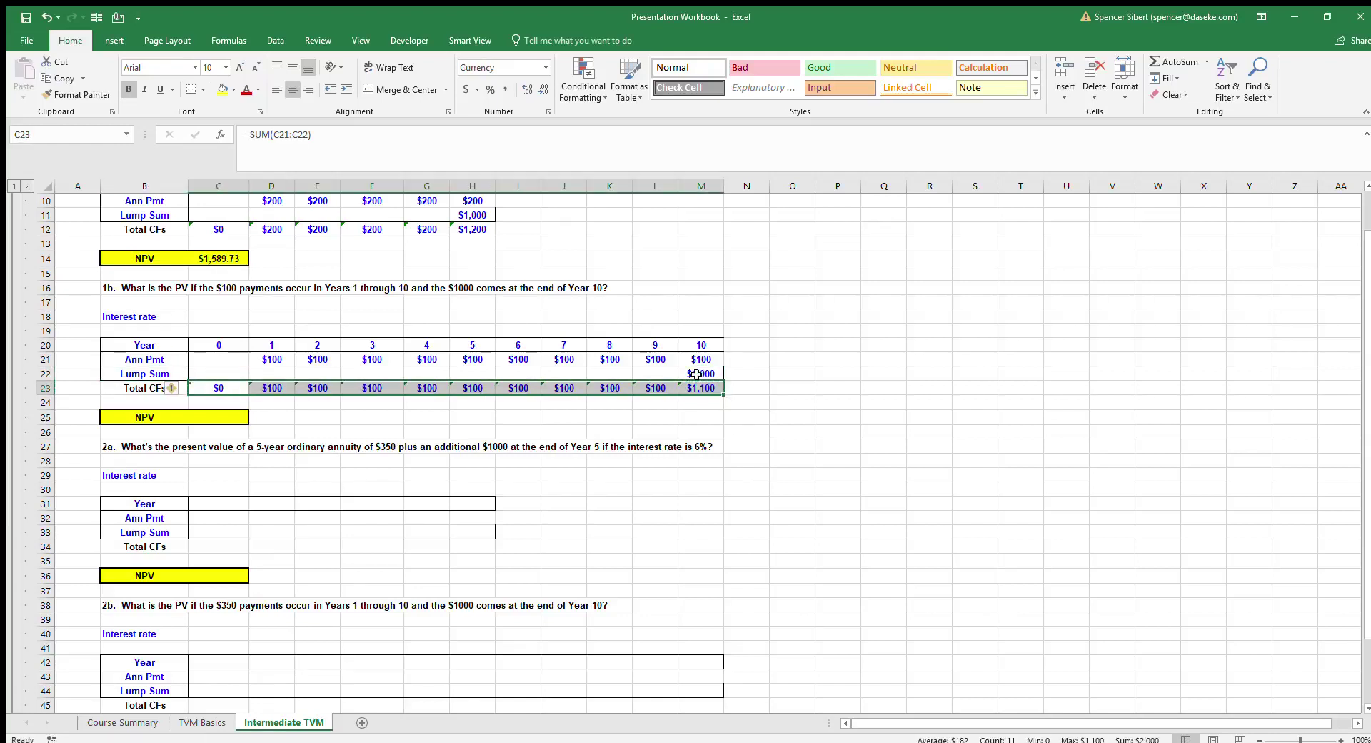
Set the interest rate of problem 1b to 6% in C18.
key("Right")
key("Right")
key("Left")
key("Left")
key("ctrl+shift+Right")
key("Left")
key("Up")
key("Up")
key("Up")
key("Up")
key("Up")
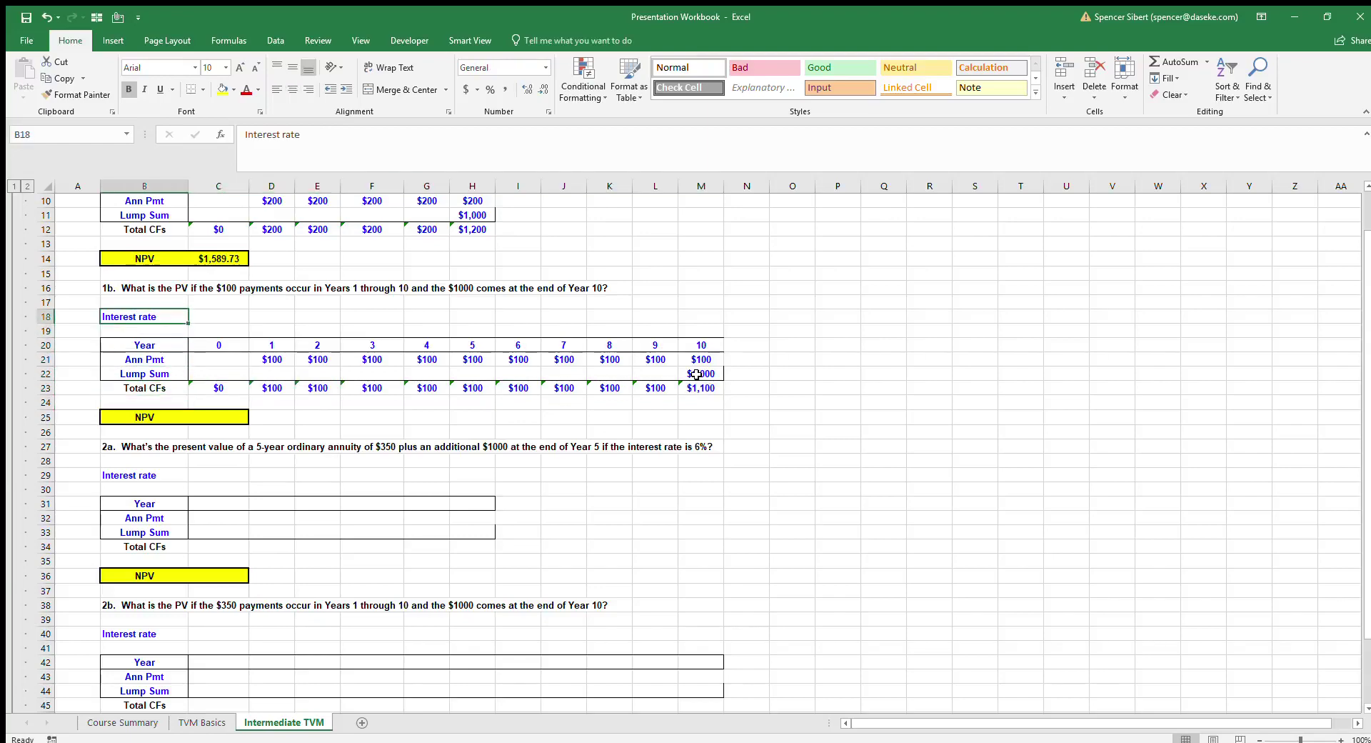
key("Right")
type("6")
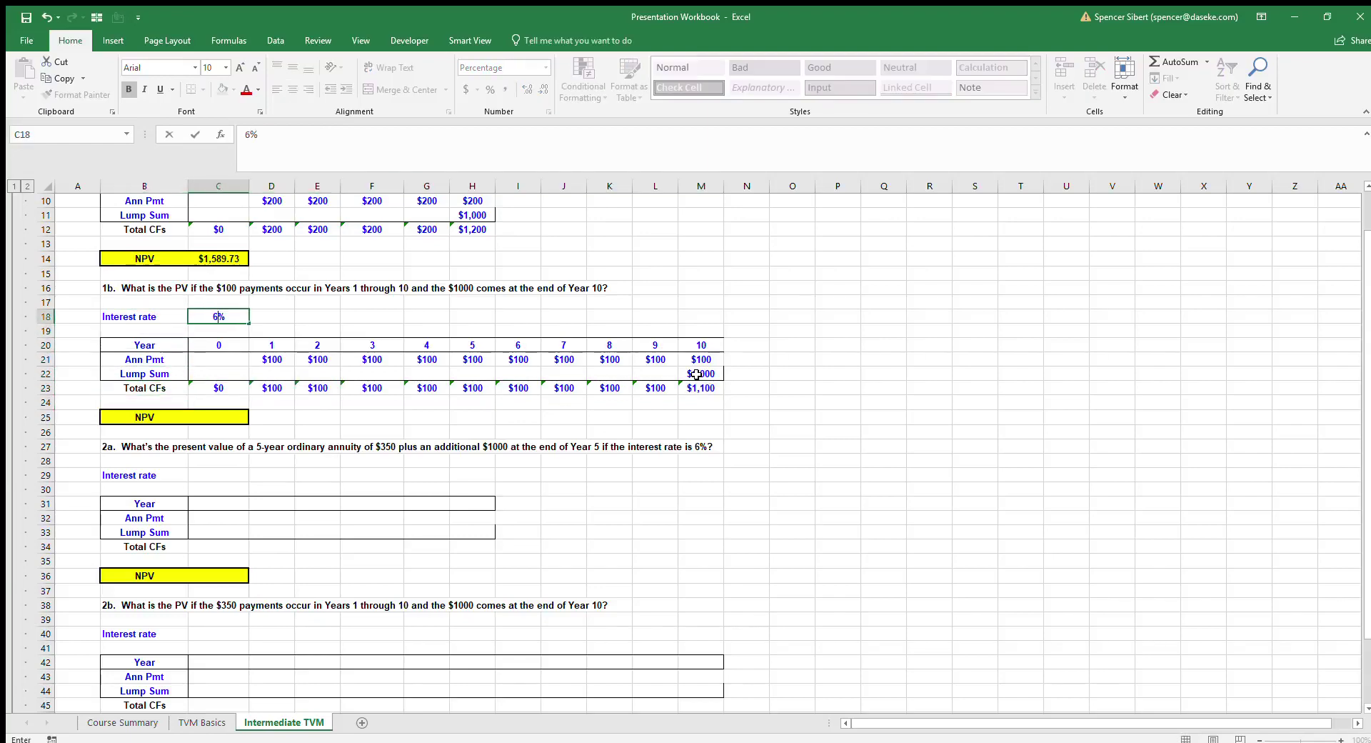
key("Return")
Calculate the present value of problem 1b in C25 with =NPV(C18,D23:M23).
scroll(560, 396, "up", 3)
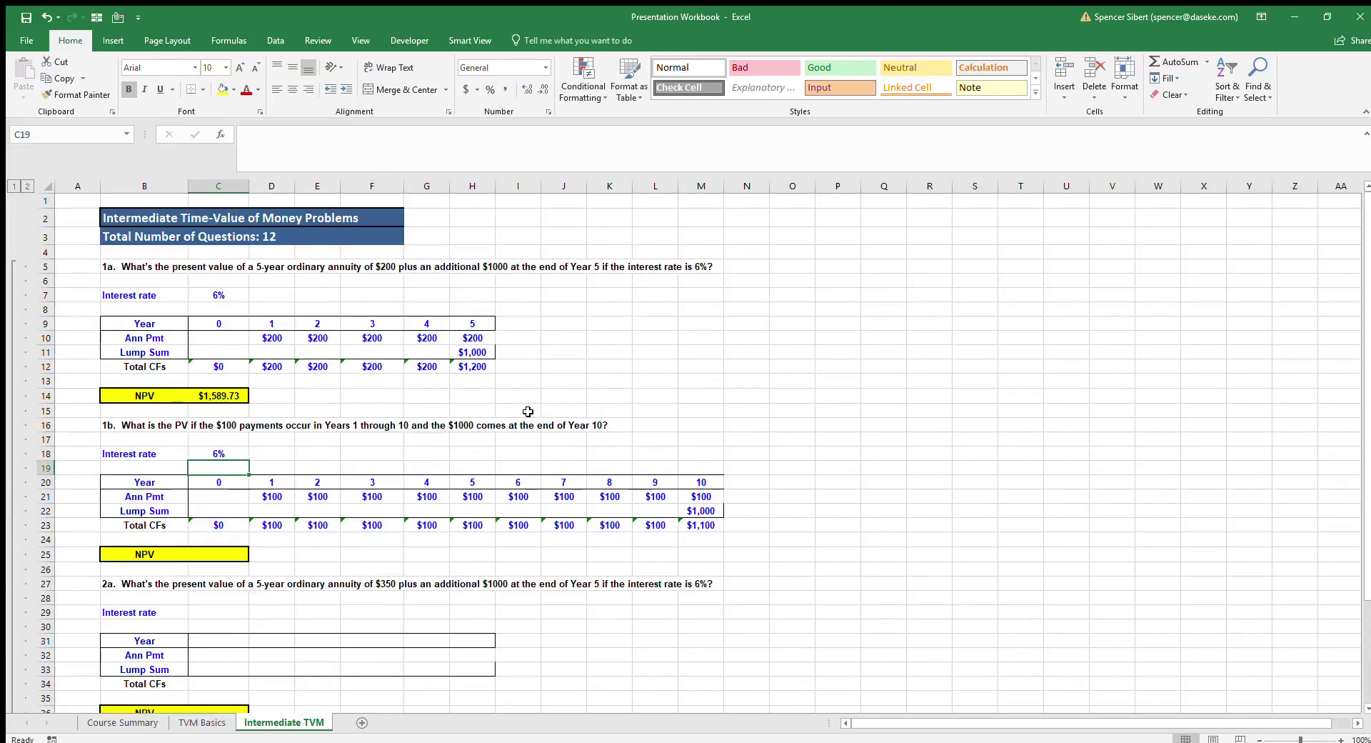
scroll(228, 439, "down", 1)
scroll(216, 467, "down", 1)
left_click(216, 457)
type("=npv")
key("Tab")
key("Up")
key("Up")
key("Up")
key("Up")
key("Up")
key("Up")
key("Up")
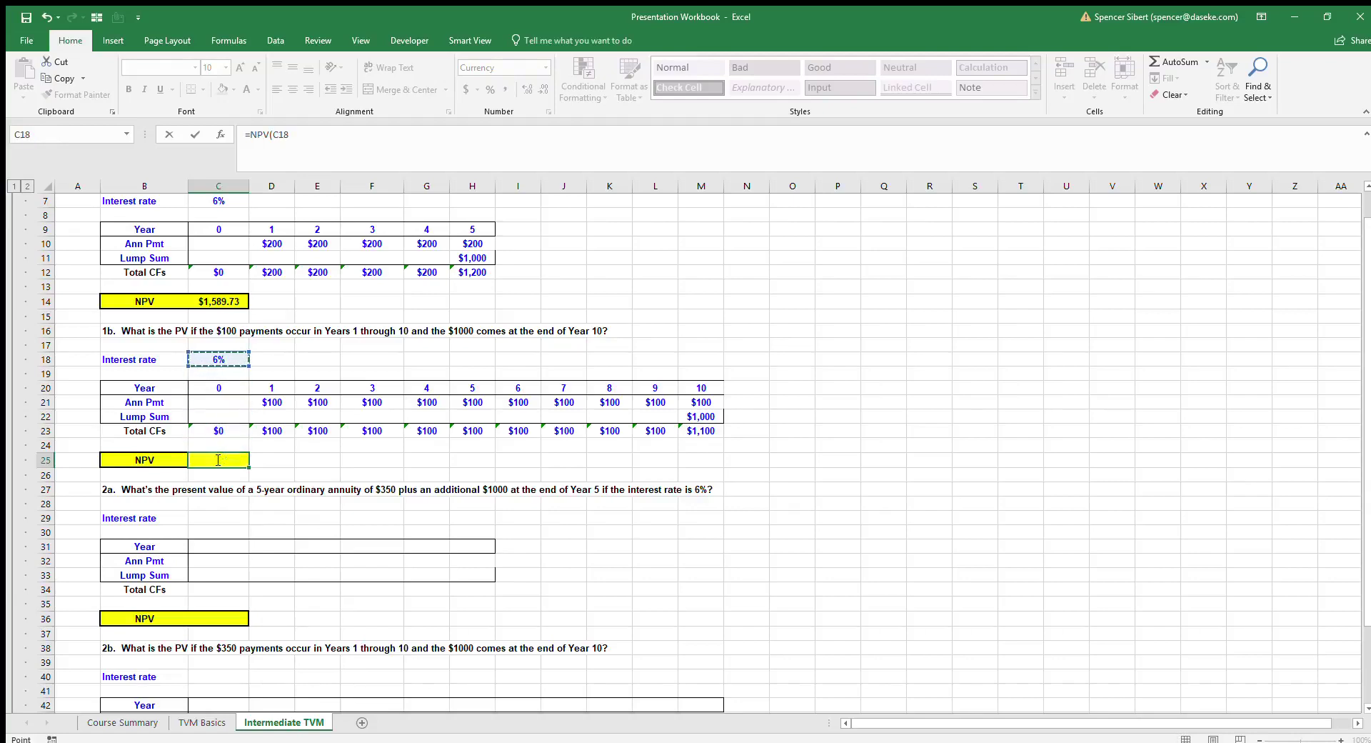
key("F8")
type(",")
key("Up")
key("Up")
key("Right")
key("ctrl+shift+Right")
key("ctrl+Return")
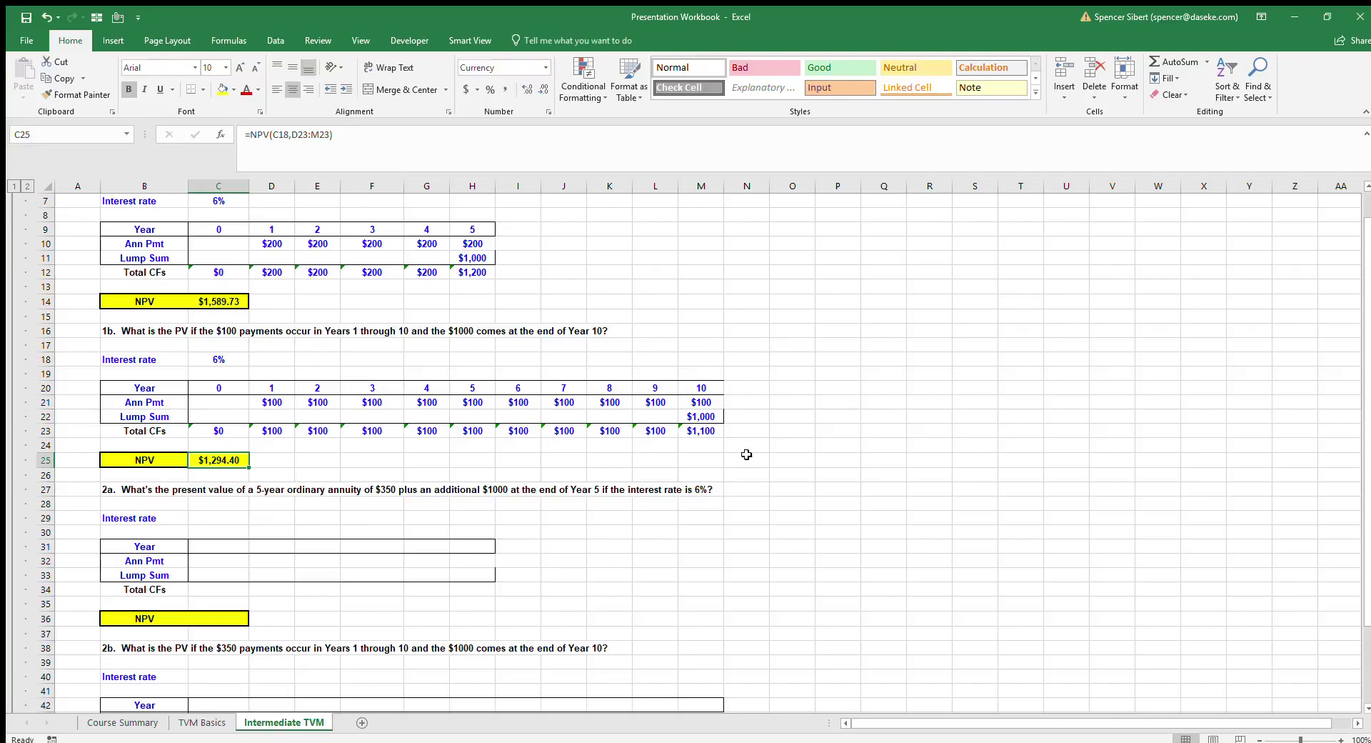
Number the Year row of problem 2a from 0 to 5 by entering 0 and 1 and extending the series to H31.
scroll(338, 453, "down", 4)
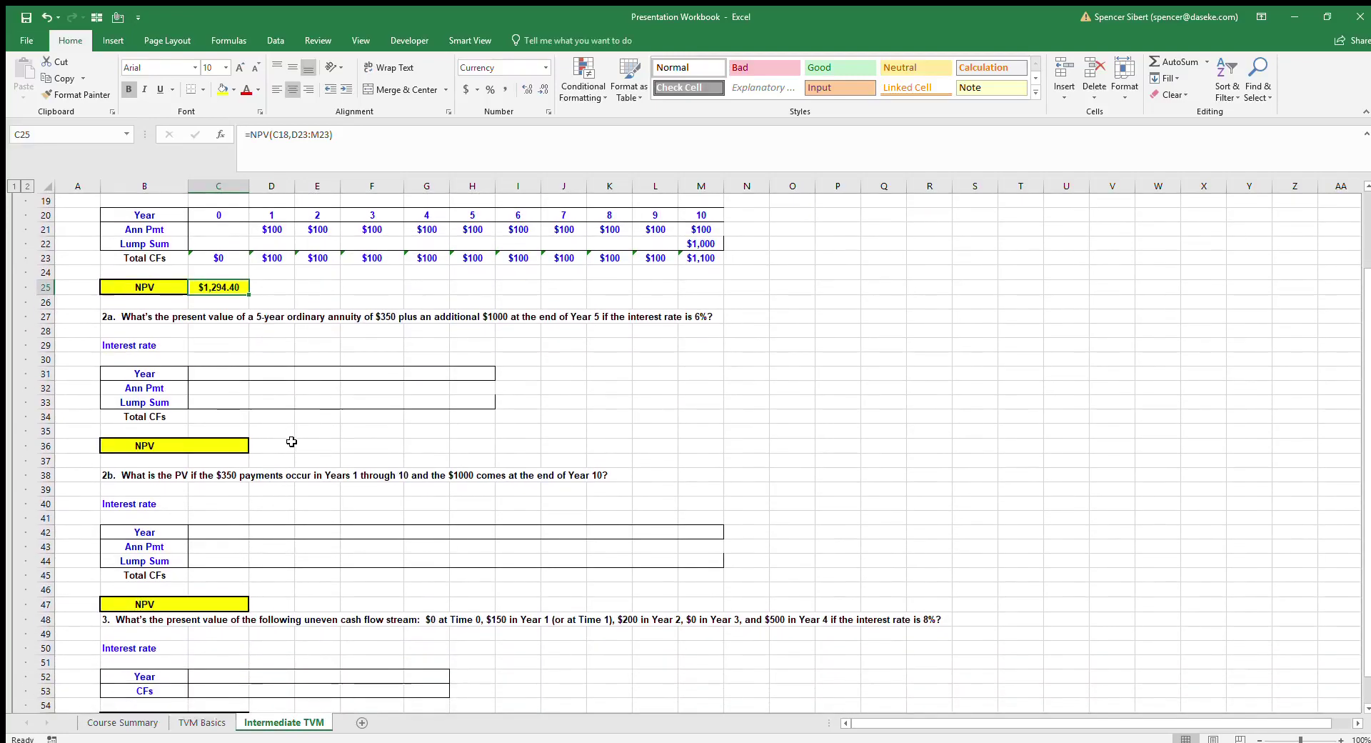
scroll(232, 416, "down", 1)
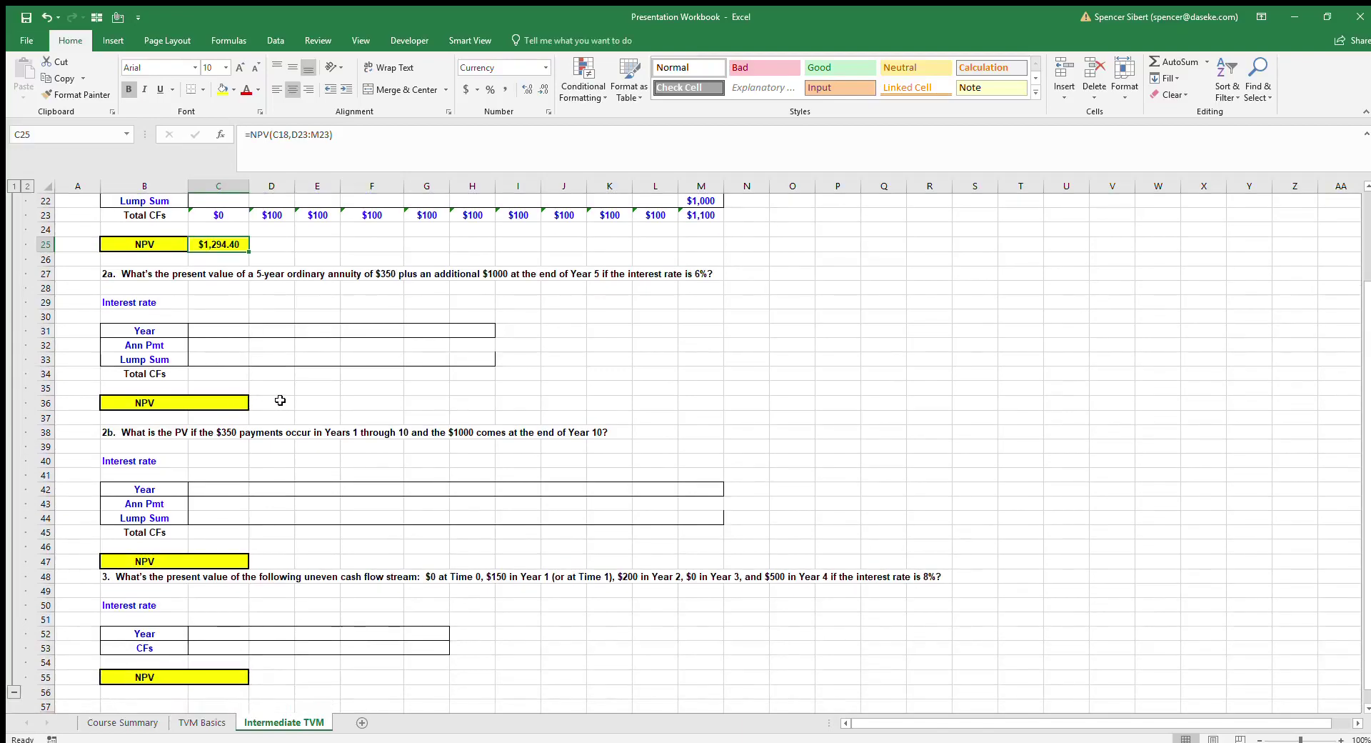
left_click(210, 328)
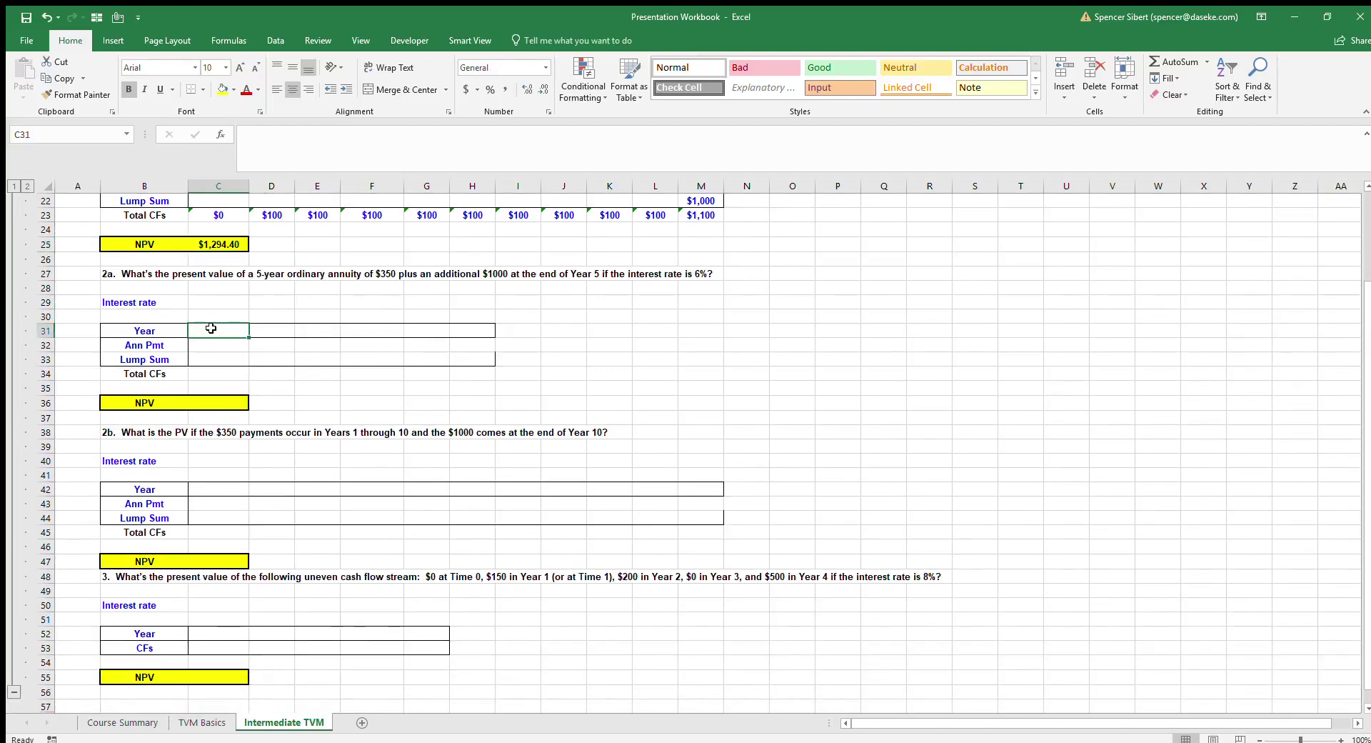
type("0")
key("Tab")
type("1")
key("Return")
left_click(213, 328)
left_click_drag(142, 329, 493, 336)
Fill a 350 annuity payment from Year 1 through Year 5 of problem 2a and enter a 1000 lump sum in Year 5.
left_click(225, 347)
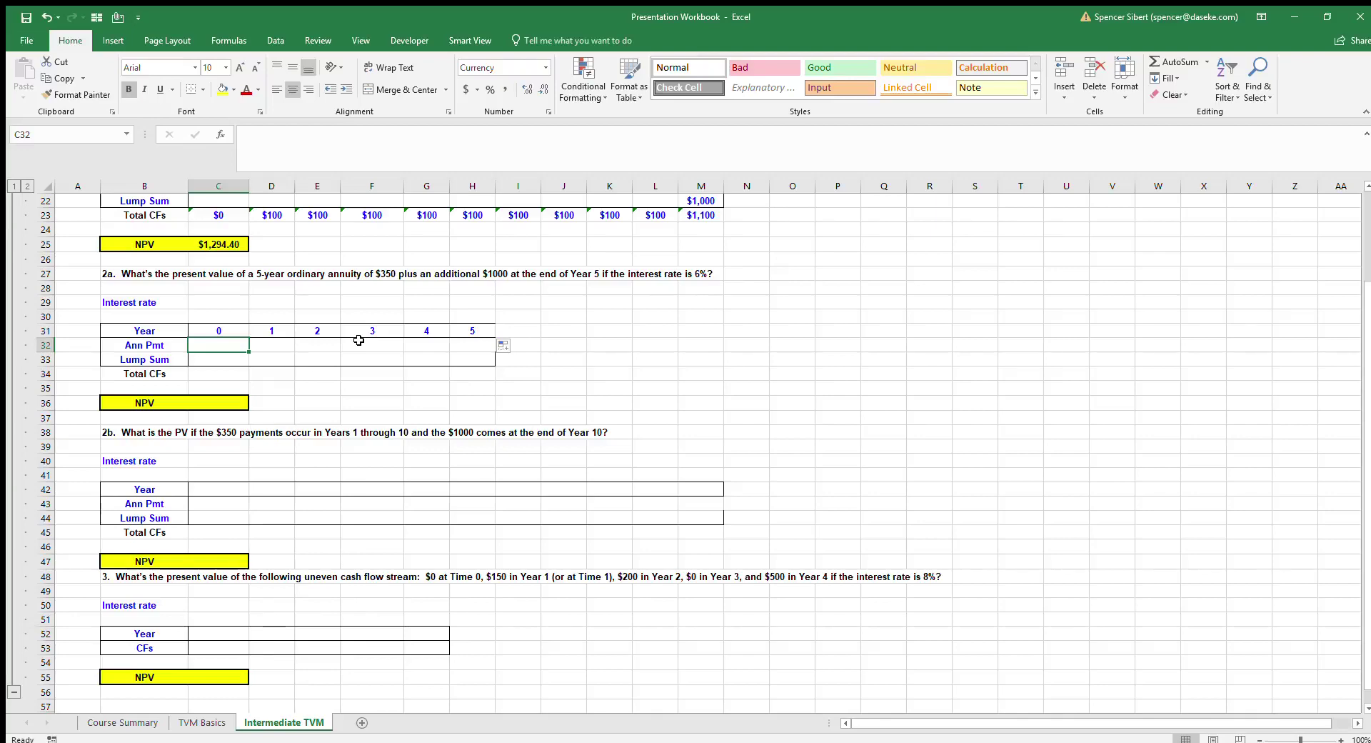
key("Right")
type("350")
key("ctrl+Return")
key("ctrl+c")
key("Right")
key("Right")
key("Right")
key("Right")
key("ctrl+shift+Left")
key("ctrl+v")
key("Down")
type("1000")
key("Return")
Set the interest rate of problem 2a to 6% in C29.
key("Up")
key("Up")
key("Up")
key("Up")
key("Up")
key("ctrl+Left")
key("Right")
type("6%")
key("Return")
Total the Year 0 cash flows of problem 2a in C34 with =SUM(C32:C33).
key("Down")
key("Down")
key("Down")
key("Down")
type("=su")
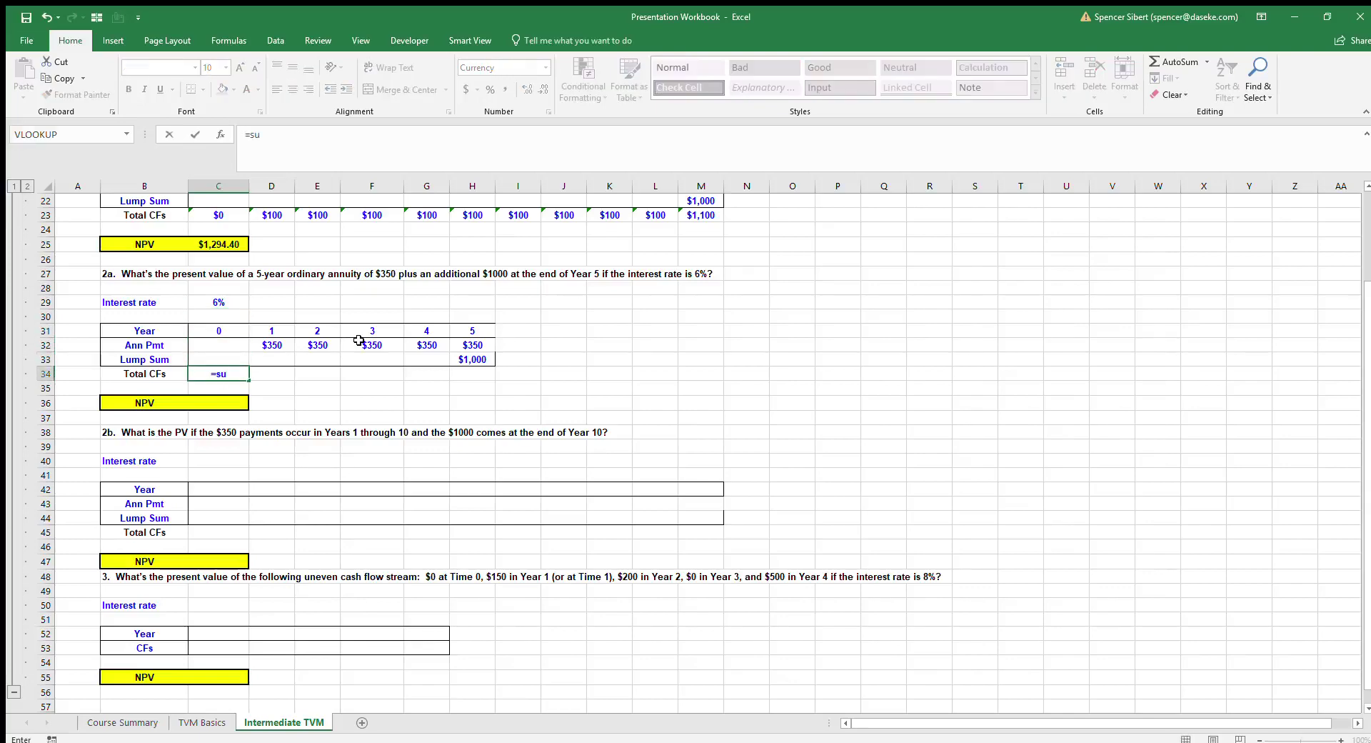
type("m(")
key("Up")
key("shift+Up")
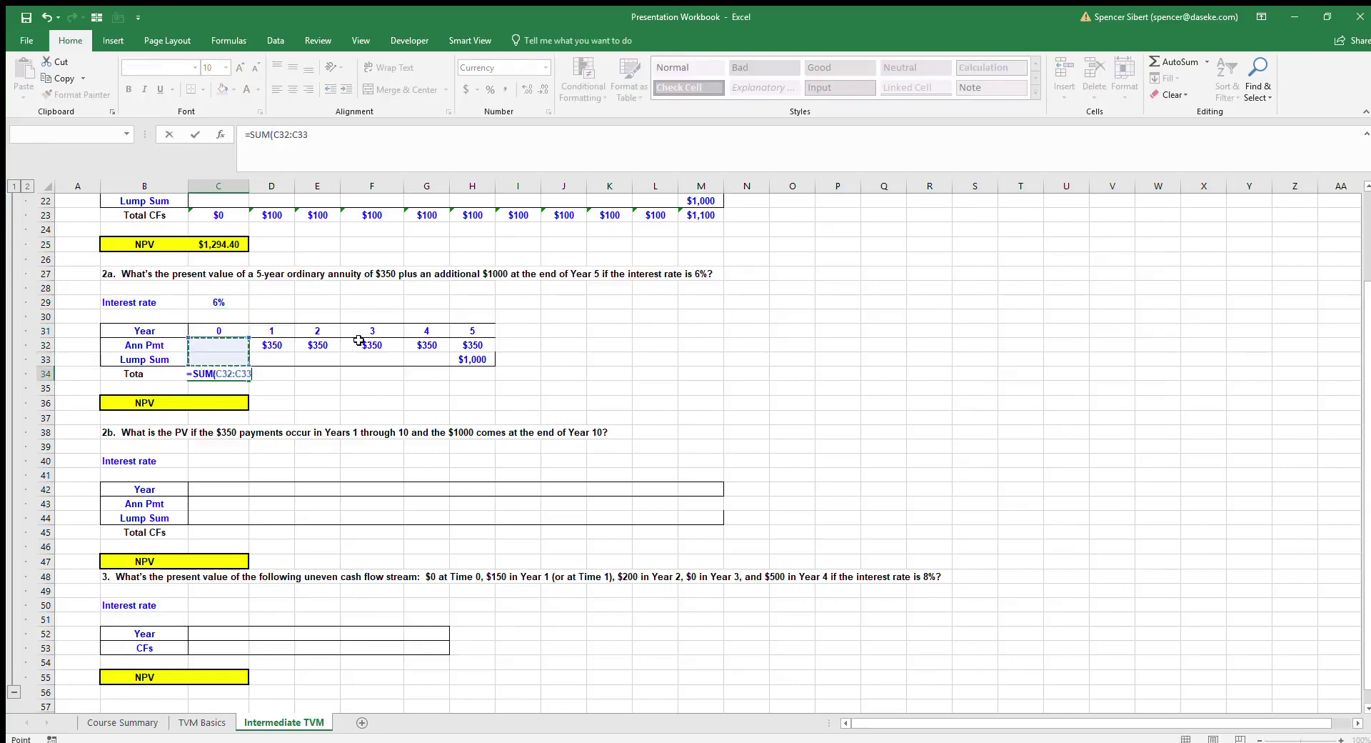
key("Return")
Copy the Year 0 total formula of problem 2a across the Total CFs row through Year 5, H34.
key("Up")
key("ctrl+c")
key("shift+Right")
key("shift+Right")
key("shift+Right")
key("shift+Right")
key("shift+Right")
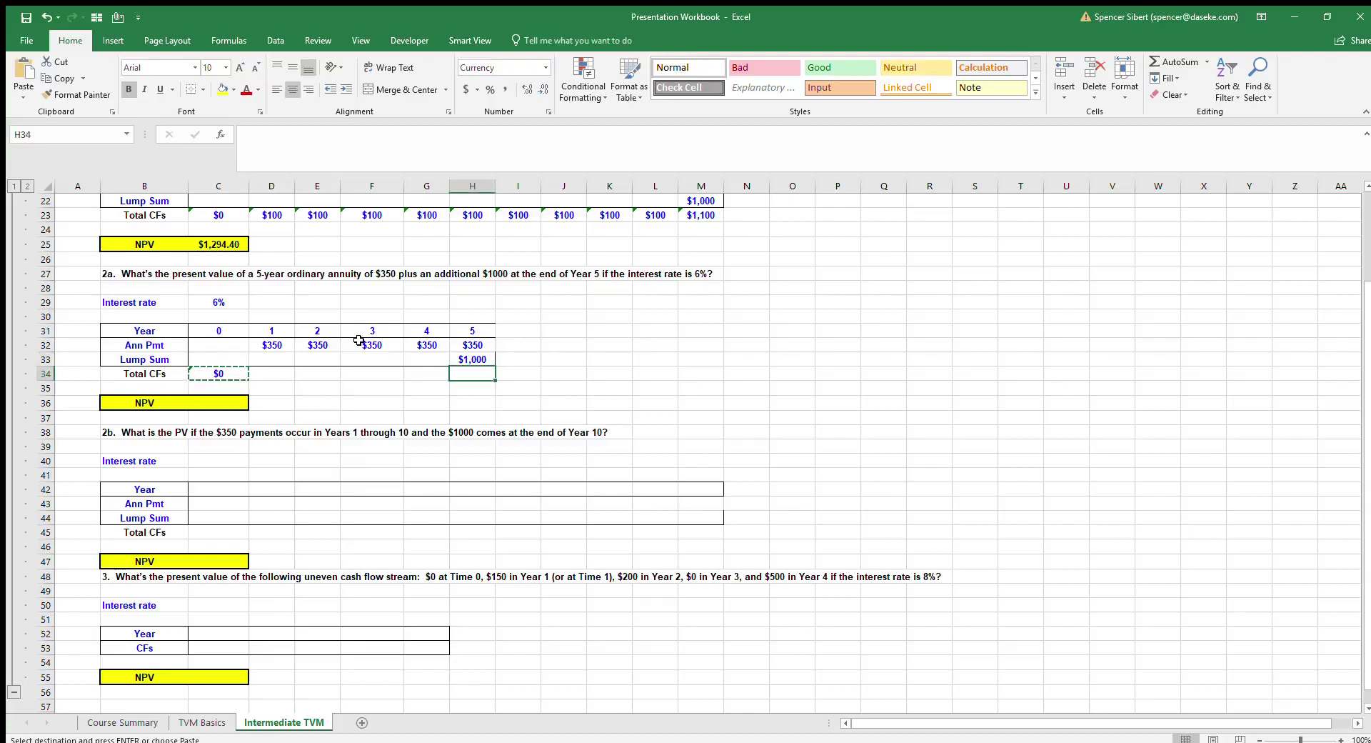
key("ctrl+v")
key("Escape")
Calculate the present value of problem 2a in C36 with =NPV(C29,D34:H34).
key("Left")
key("Left")
key("Left")
key("Left")
key("Left")
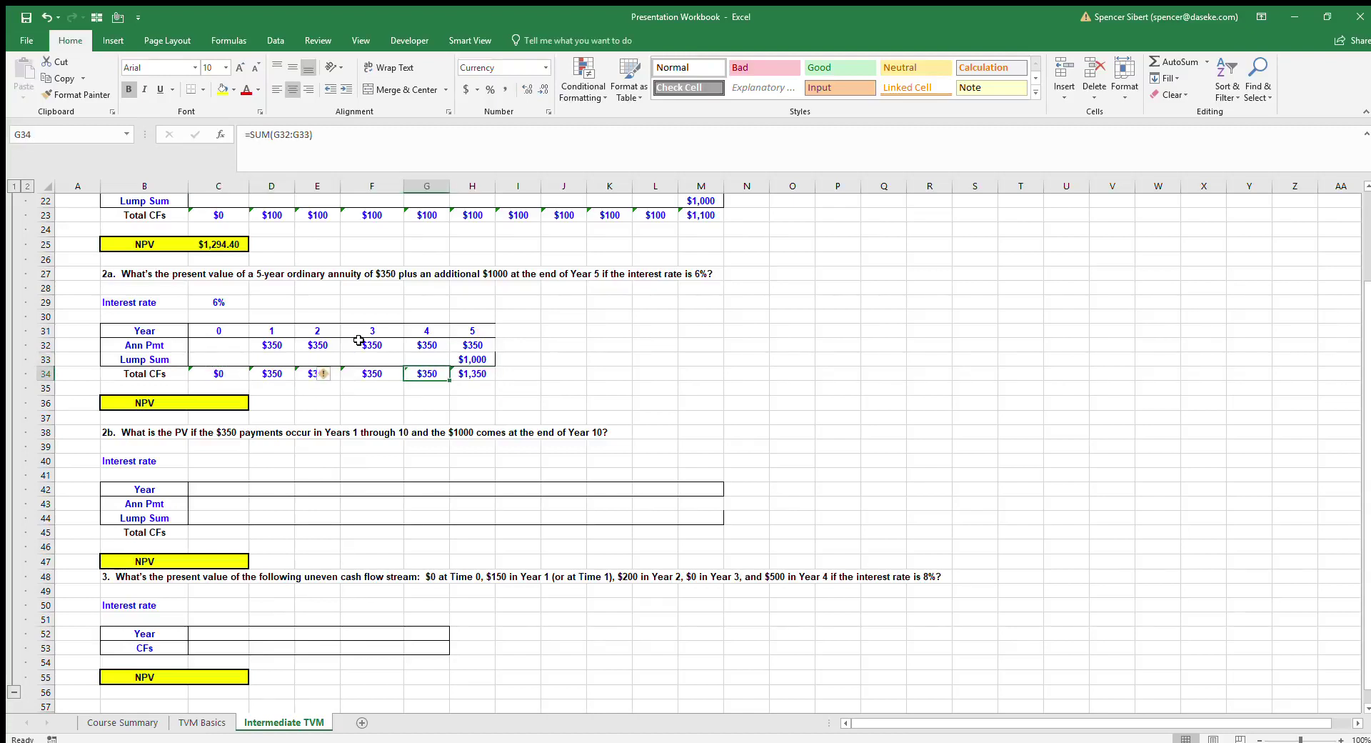
key("Down")
key("Down")
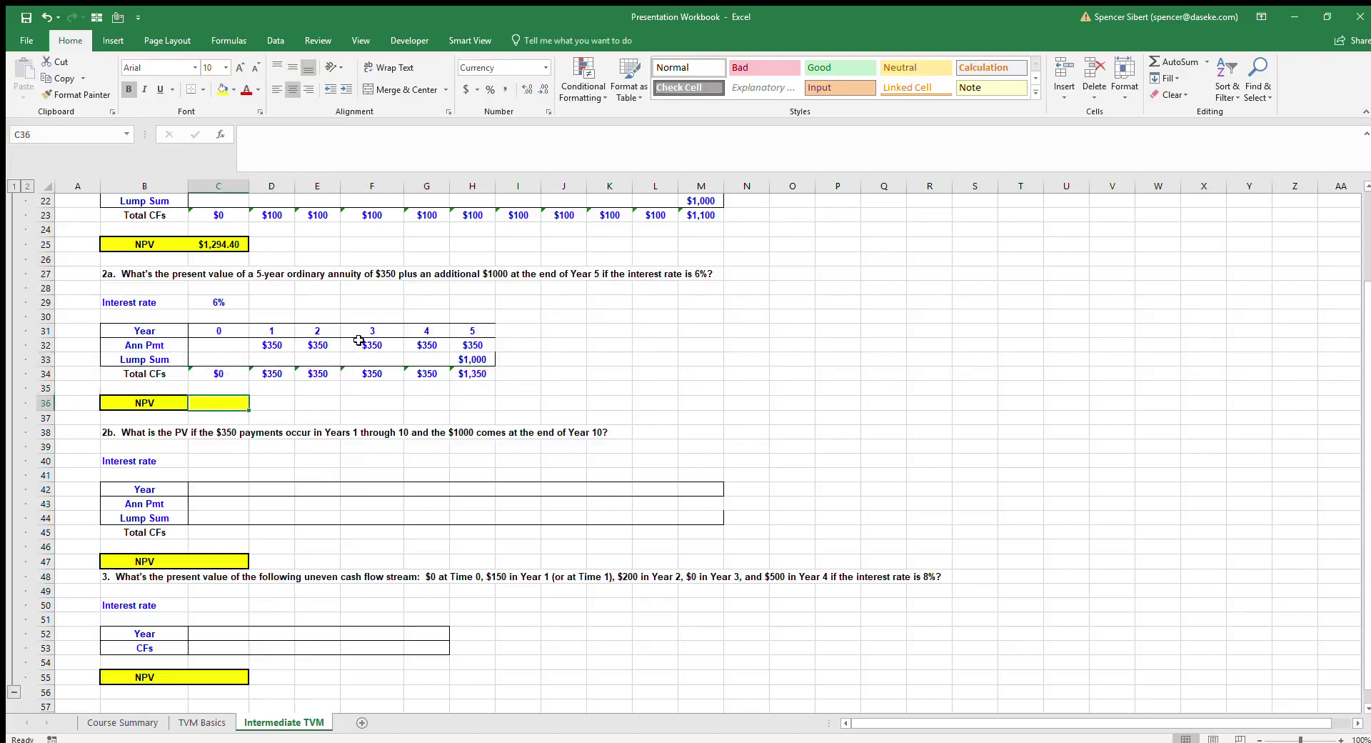
type("=NPV(")
key("Up")
key("Up")
key("Up")
key("Up")
key("Up")
key("Up")
key("Up")
key("F8")
key("Up")
key("Up")
key("Down")
key("Down")
type(":")
key("BackSpace")
type(",")
key("Up")
key("Up")
key("Up")
key("Down")
key("shift+Right")
key("shift+Right")
key("shift+Right")
key("shift+Right")
key("shift+Right")
key("Return")
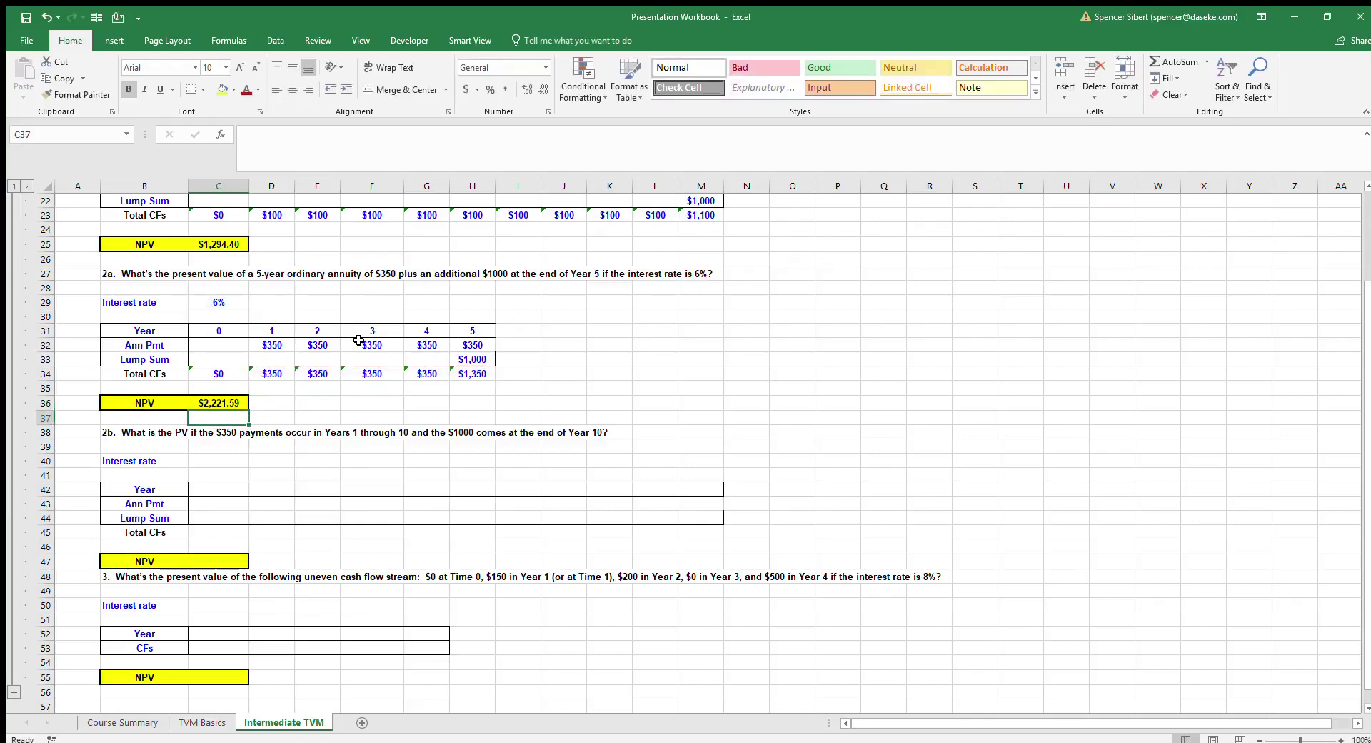
key("Up")
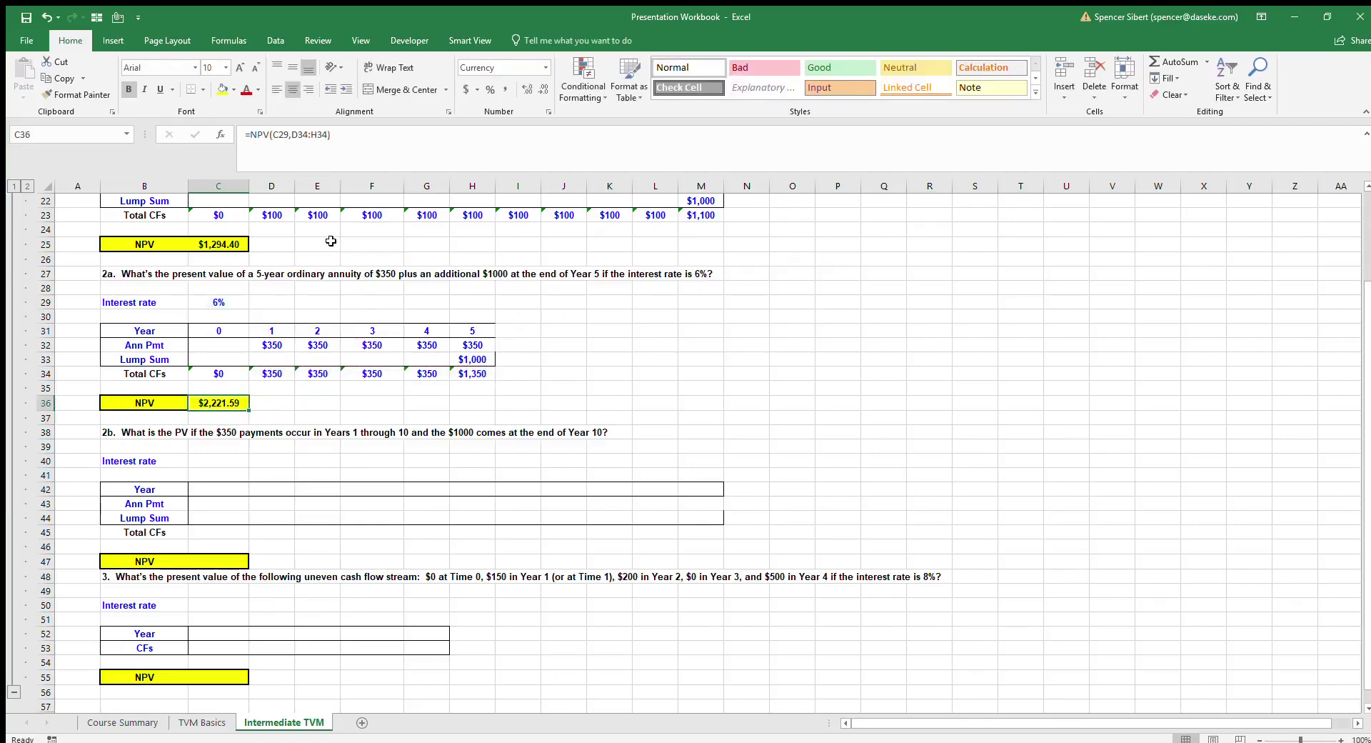
scroll(280, 394, "down", 3)
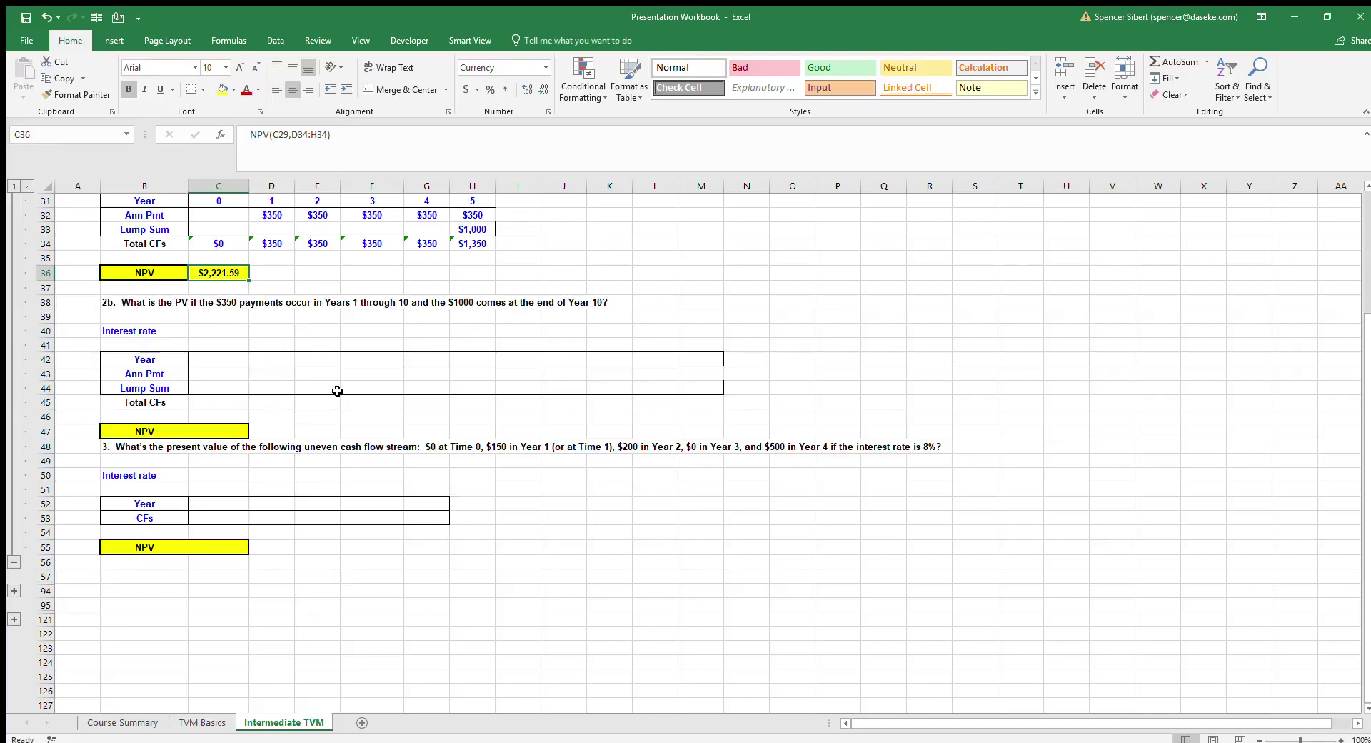
scroll(337, 390, "up", 1)
scroll(337, 391, "up", 1)
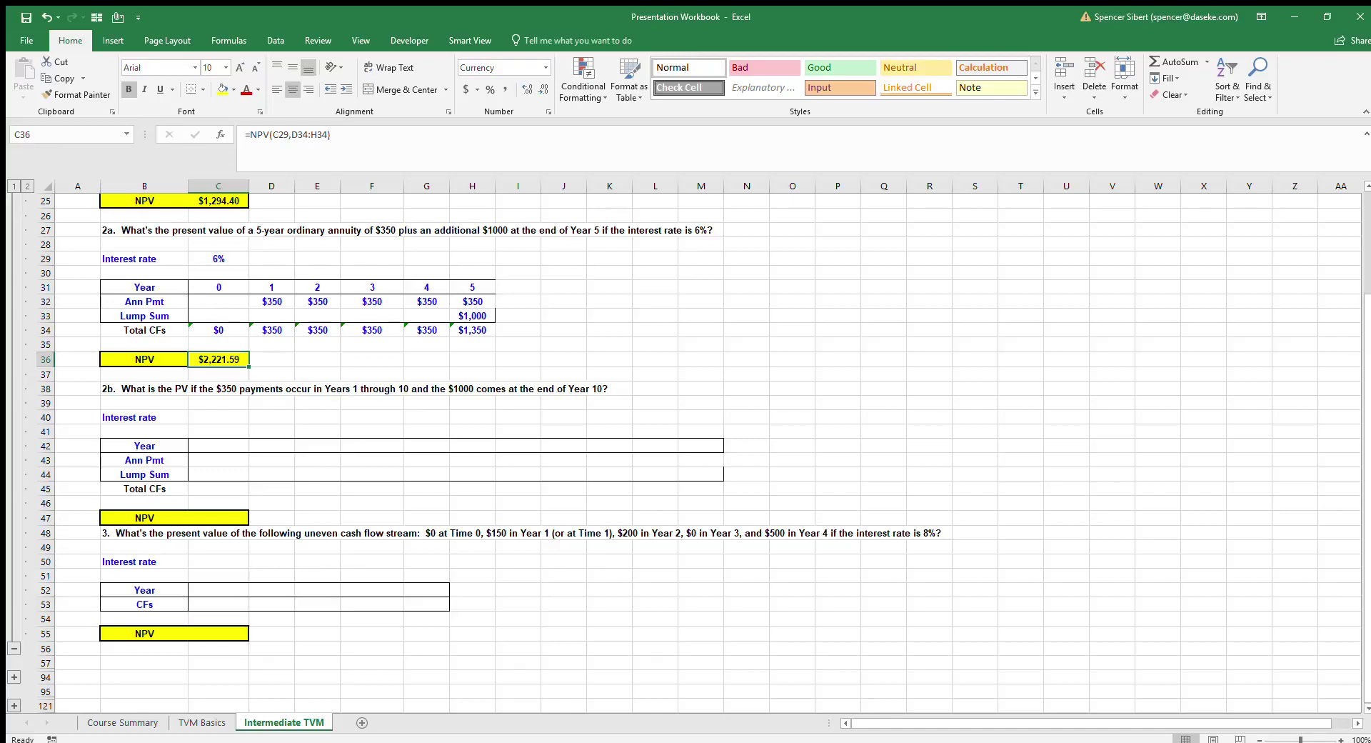
key("alt+Tab")
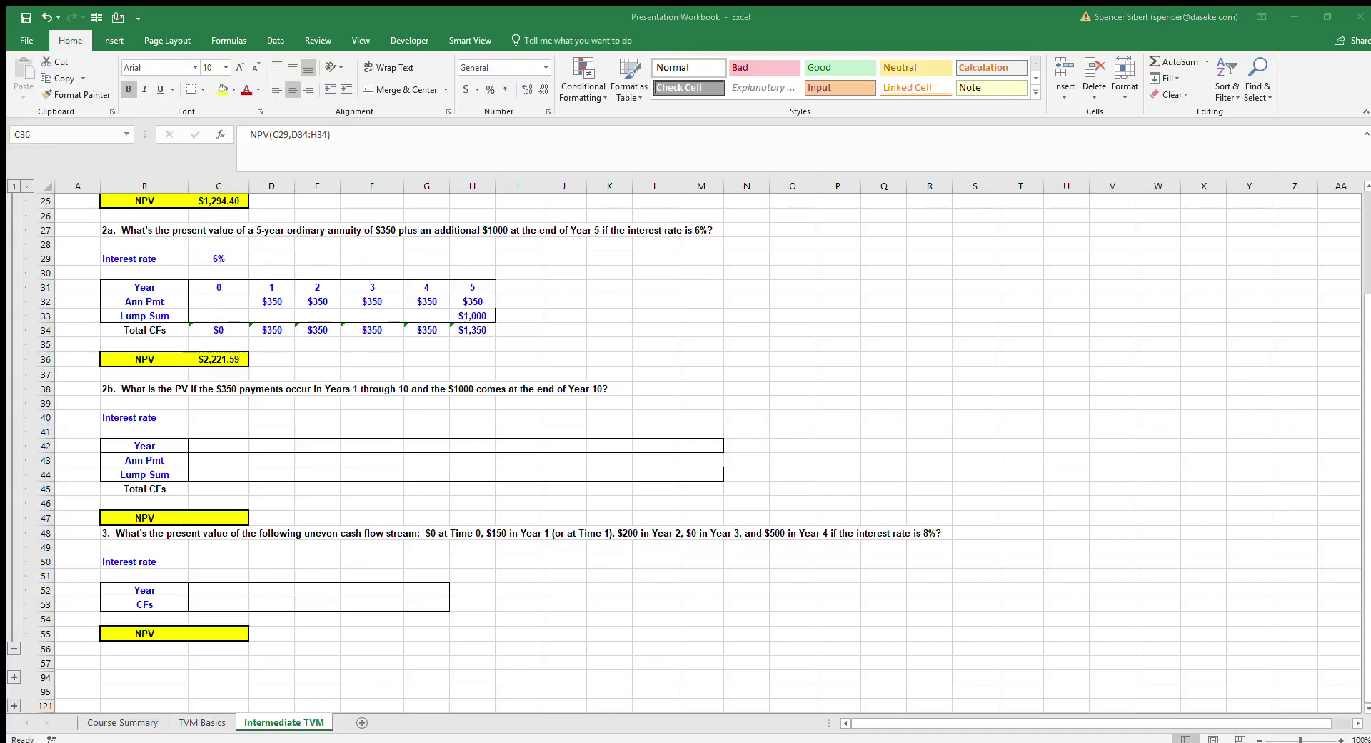
key("alt+Tab")
left_click(411, 431)
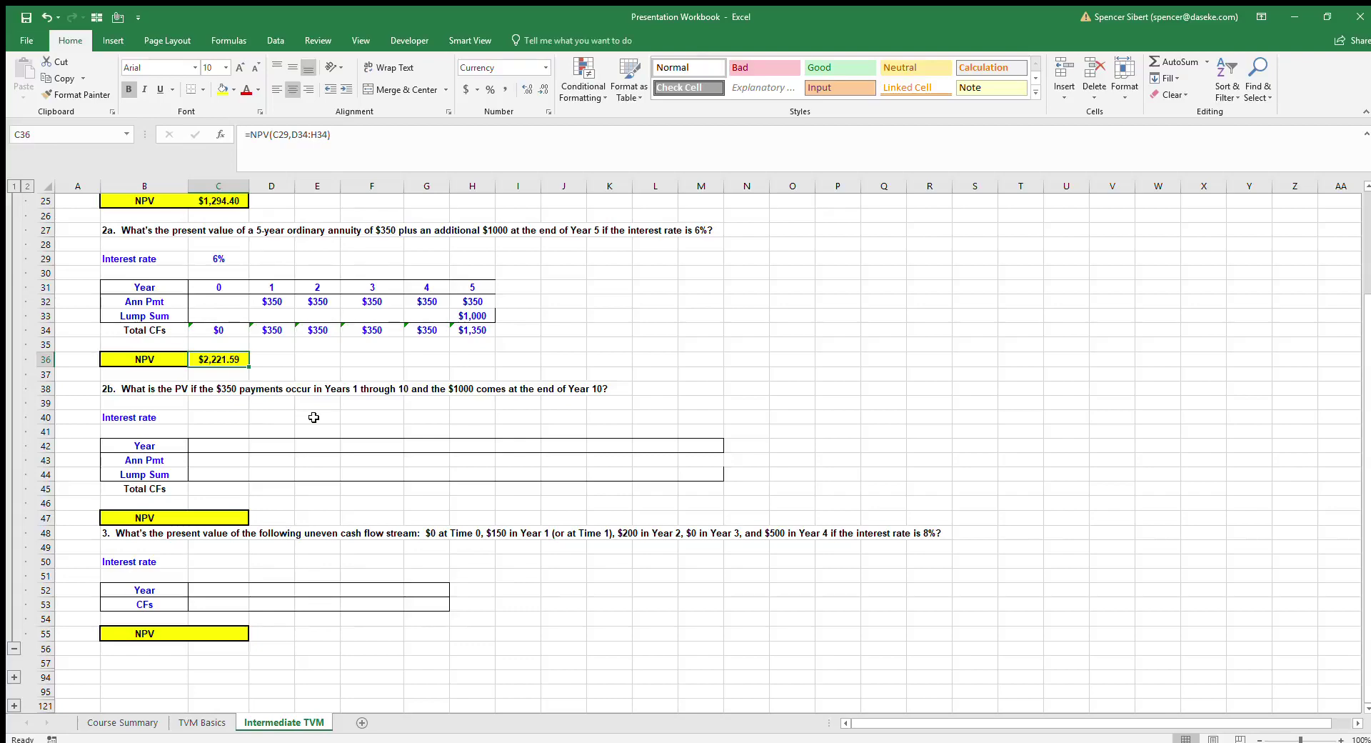
Number the Year row of problem 2b from 0 to 10 by entering 0 and 1 and extending the series to M42.
left_click(227, 433)
left_click(218, 446)
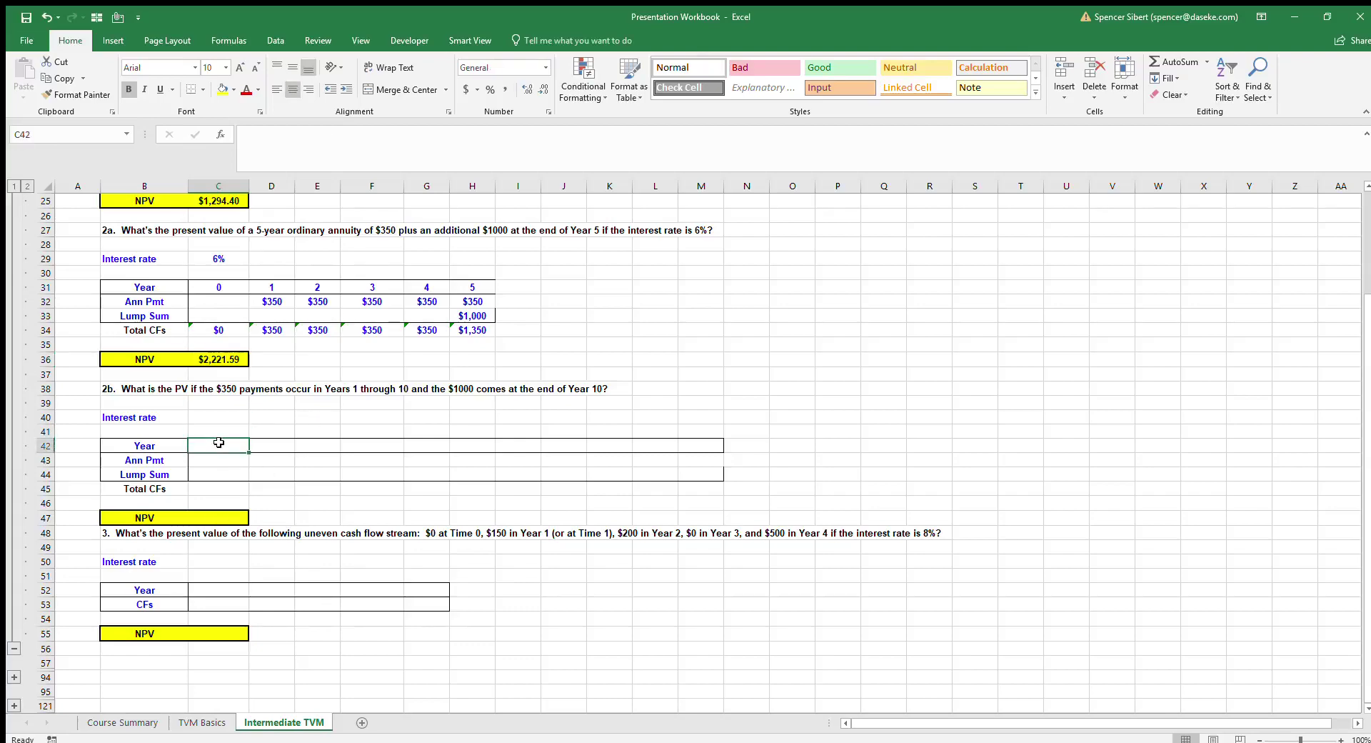
type("0")
key("Tab")
type("1")
key("Return")
left_click_drag(219, 443, 722, 447)
Enter a 0 annuity payment in Year 0 of problem 2b and fill 350 from Year 1 through Year 10.
left_click(286, 462)
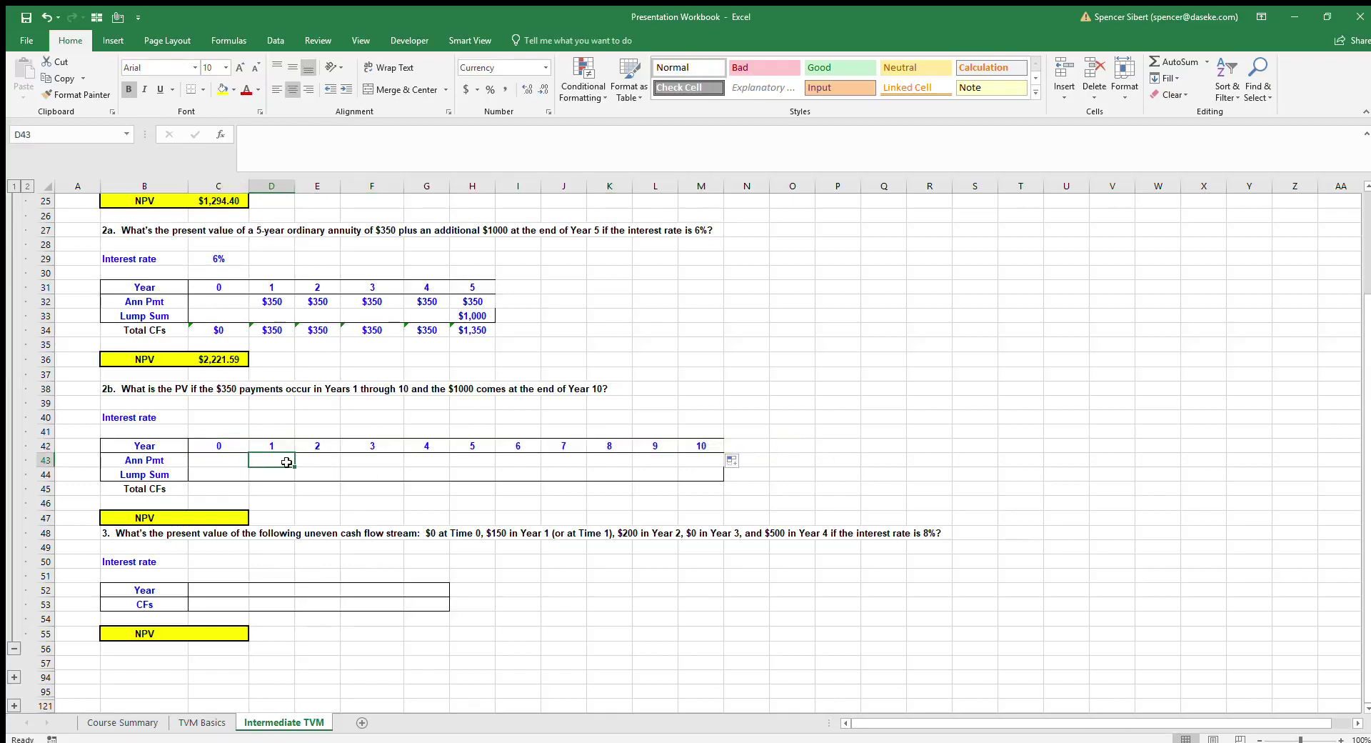
key("Left")
type("0")
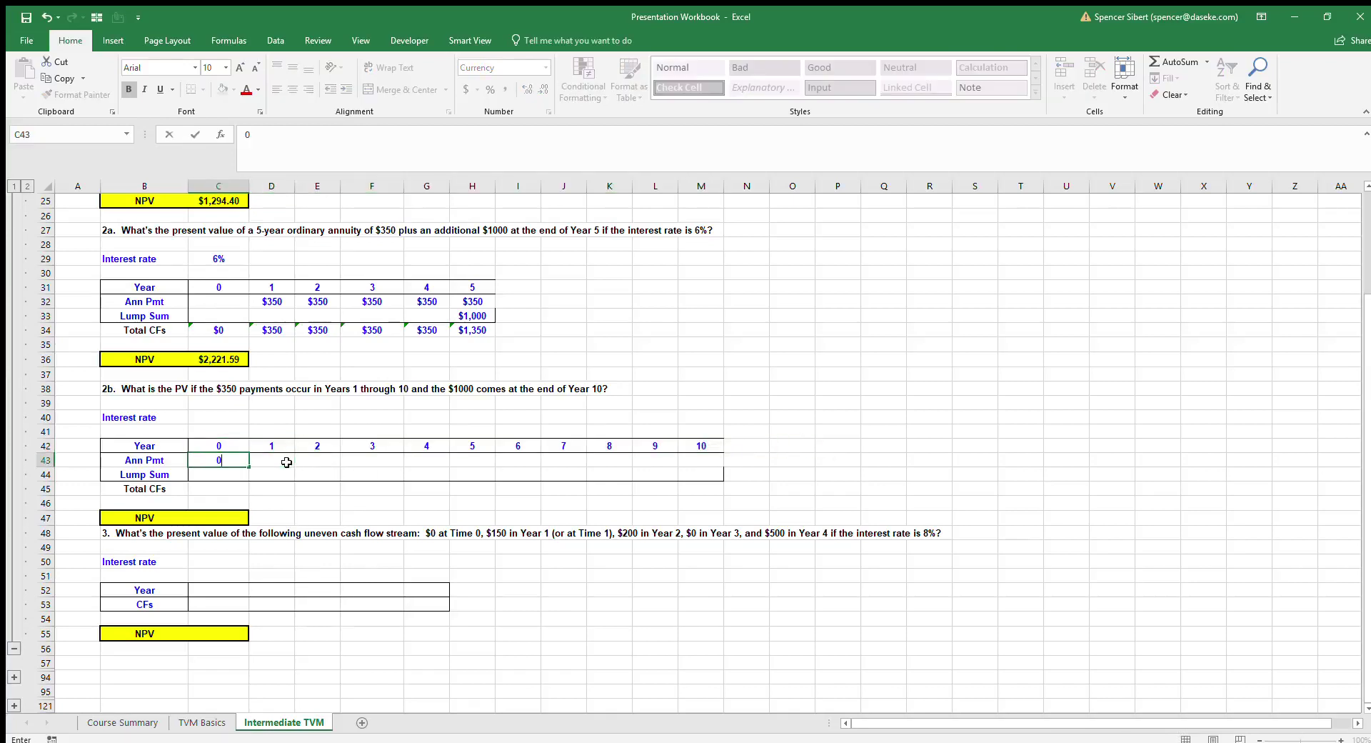
key("Tab")
type("350")
key("Return")
left_click(286, 463)
key("ctrl+c")
key("ctrl+Right")
key("ctrl+shift+Left")
key("ctrl+v")
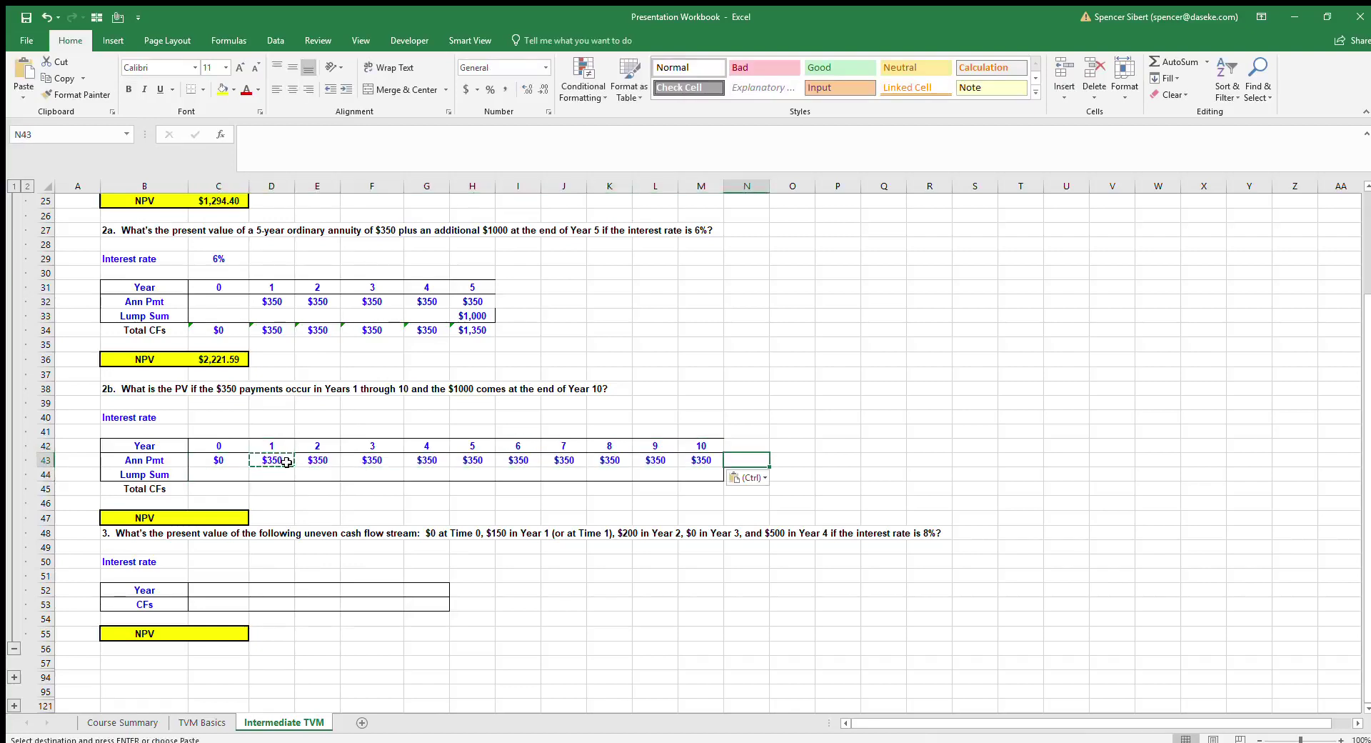
Enter a 1000 lump sum in the Year 10 column of the problem 2b table, M44.
key("Down")
type("1000")
key("Return")
key("Left")
Enter the present value formula for problem 2b in C47 as =NPV(C40,D45:M45).
scroll(286, 462, "down", 10)
scroll(286, 462, "up", 5)
key("Down")
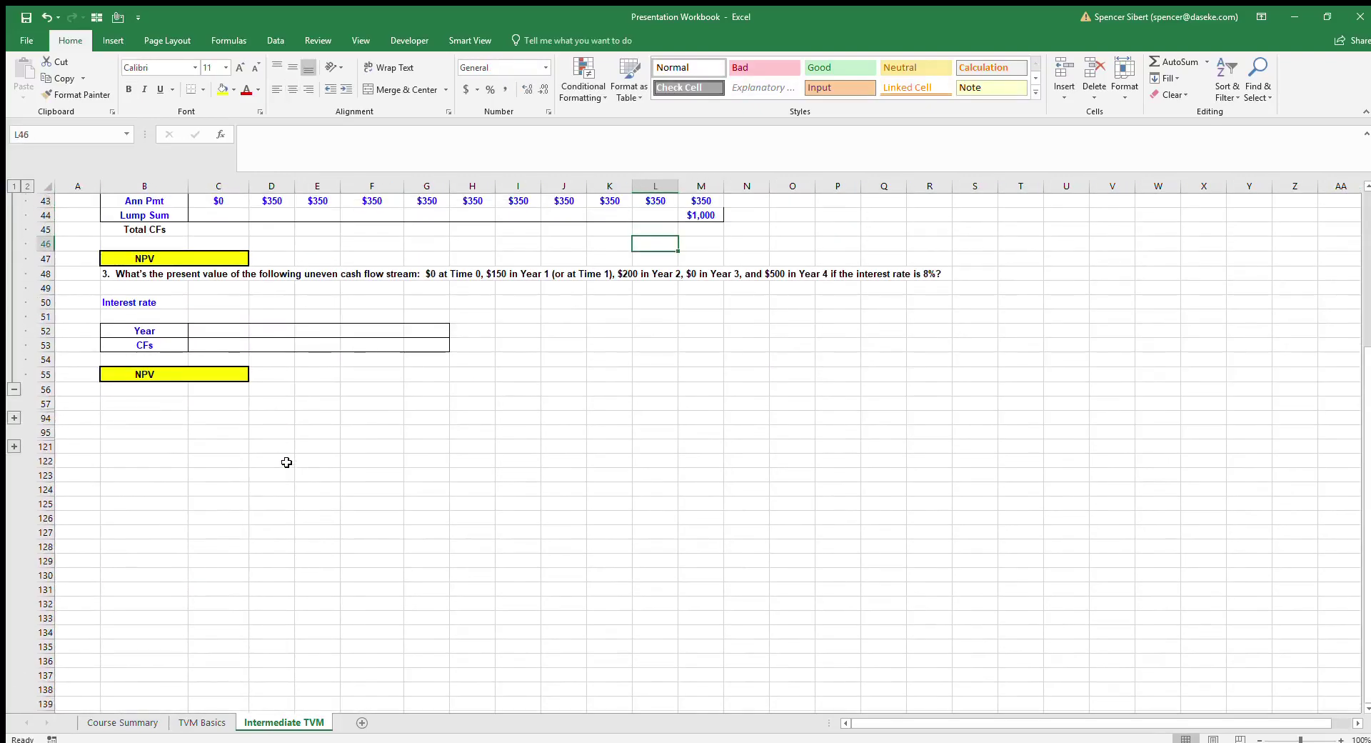
scroll(416, 426, "up", 6)
left_click(224, 515)
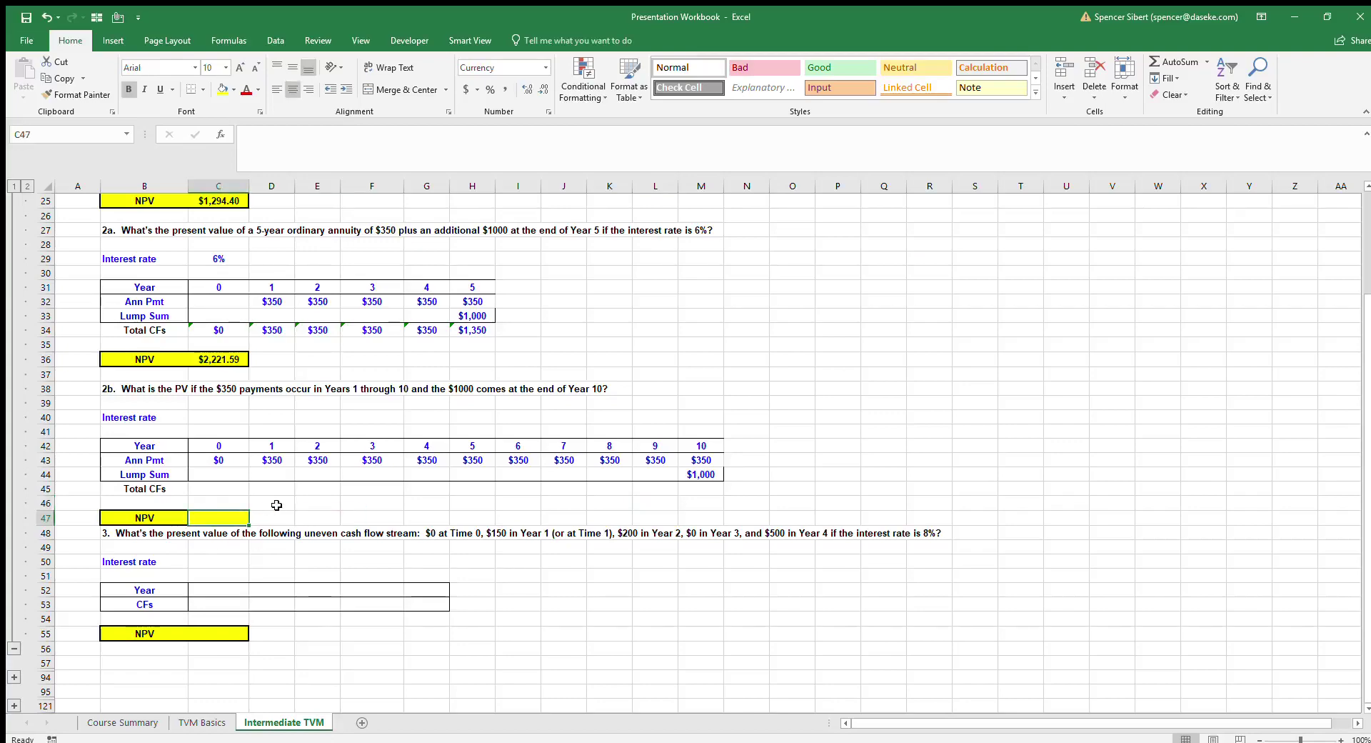
type("=NPV(")
key("Up")
key("Up")
key("Up")
key("Up")
key("Up")
key("Up")
key("Up")
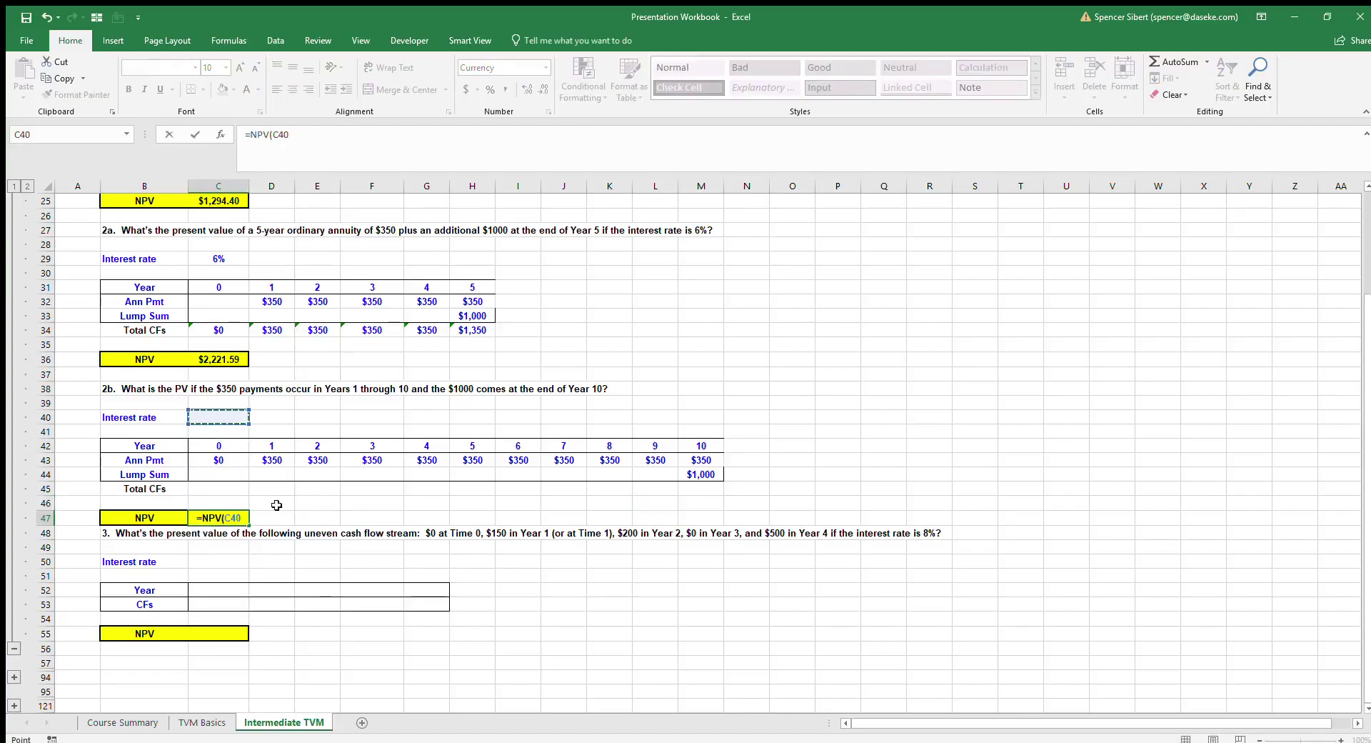
type(".")
key("BackSpace")
key("BackSpace")
key("BackSpace")
key("BackSpace")
type(",")
key("Up")
key("Up")
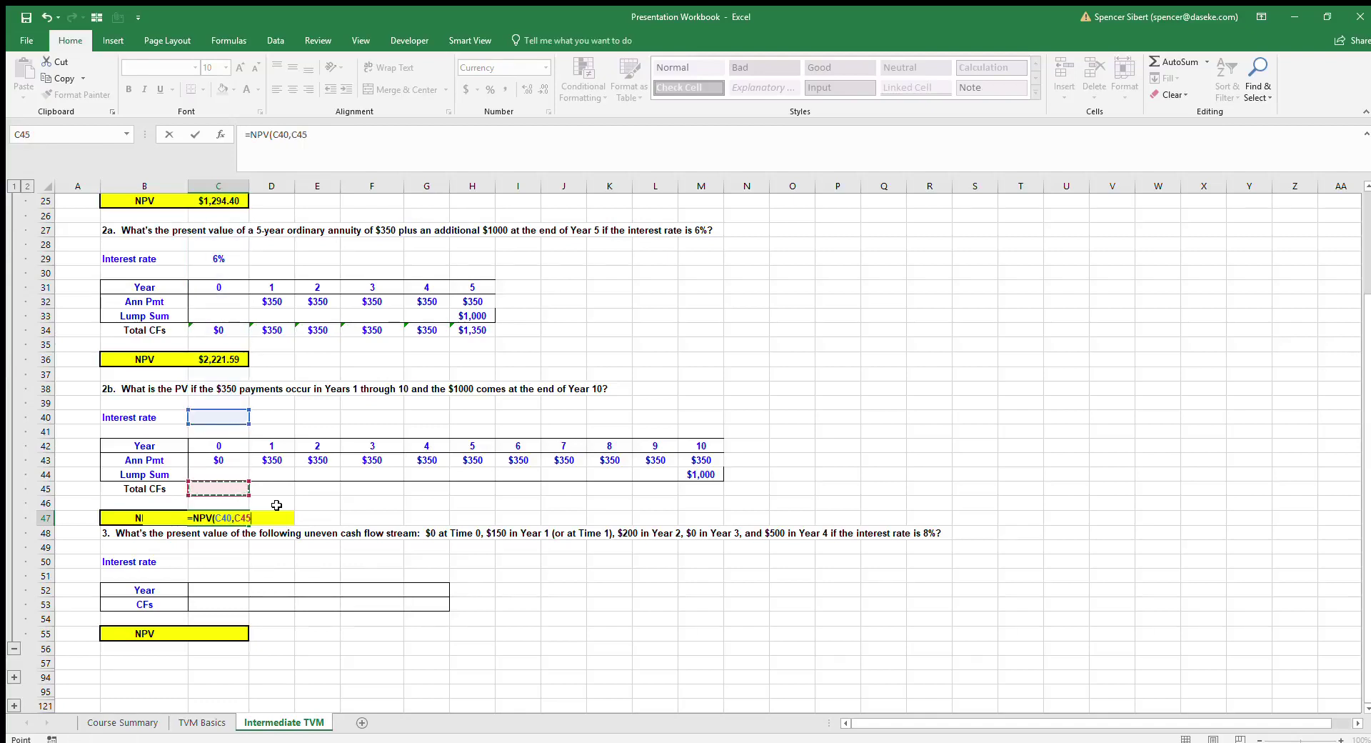
key("Right")
key("shift+Right")
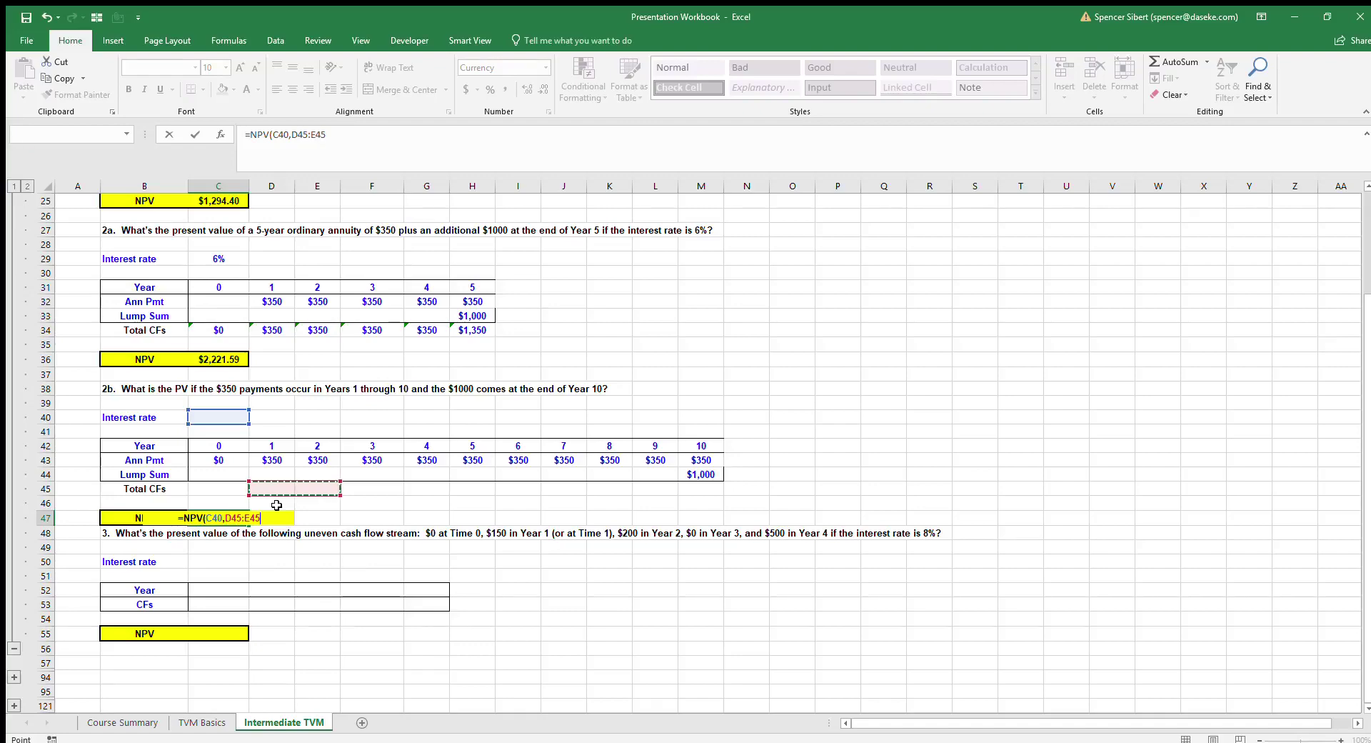
key("shift+Right")
key("shift+Right")
key("shift+Right")
key("shift+Right")
key("shift+Right")
key("shift+Right")
key("shift+Right")
key("shift+Right")
key("Return")
Set the interest rate of problem 2b in C40 to 6%.
key("Up")
key("Up")
key("Up")
key("Up")
key("Up")
key("Up")
key("Up")
key("Up")
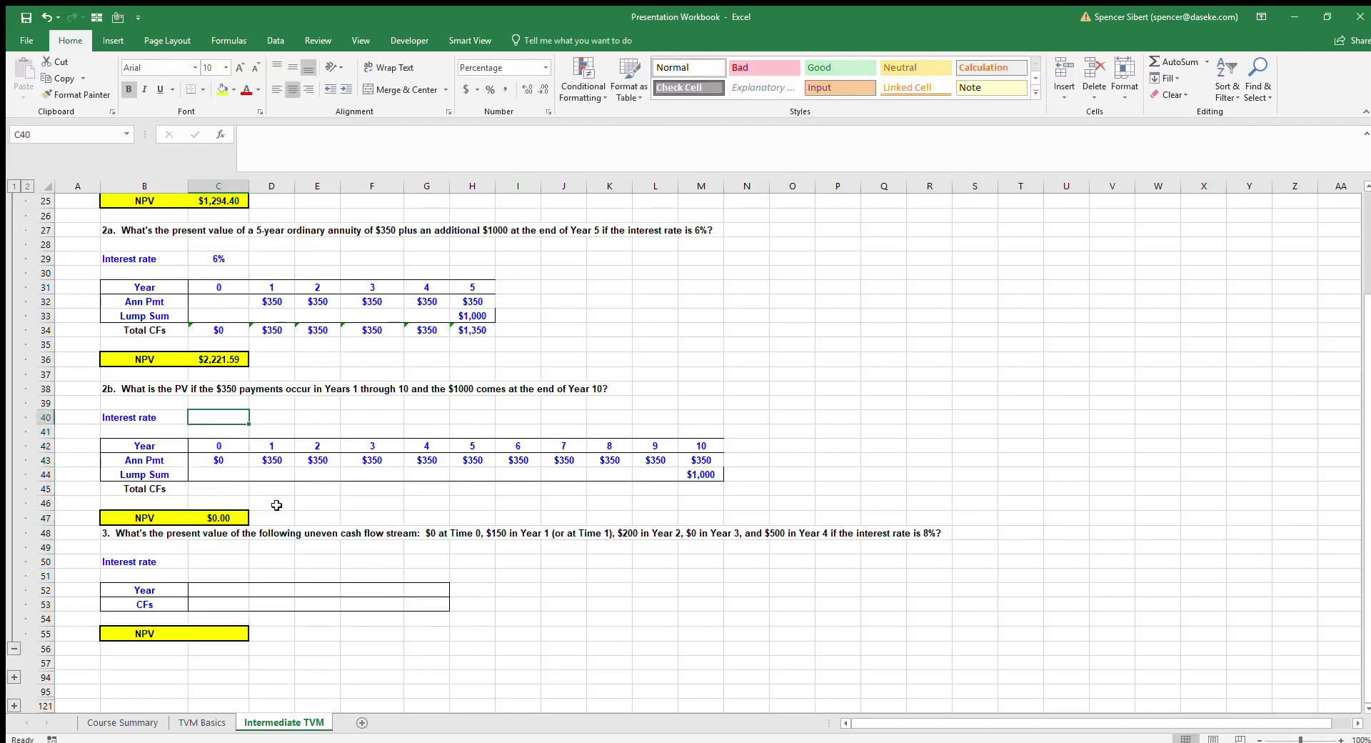
type("6")
key("Return")
Total the Year 1 annuity payment and lump sum of problem 2b in D45 with =SUM(D43:D44).
key("Down")
key("Down")
key("Down")
key("Down")
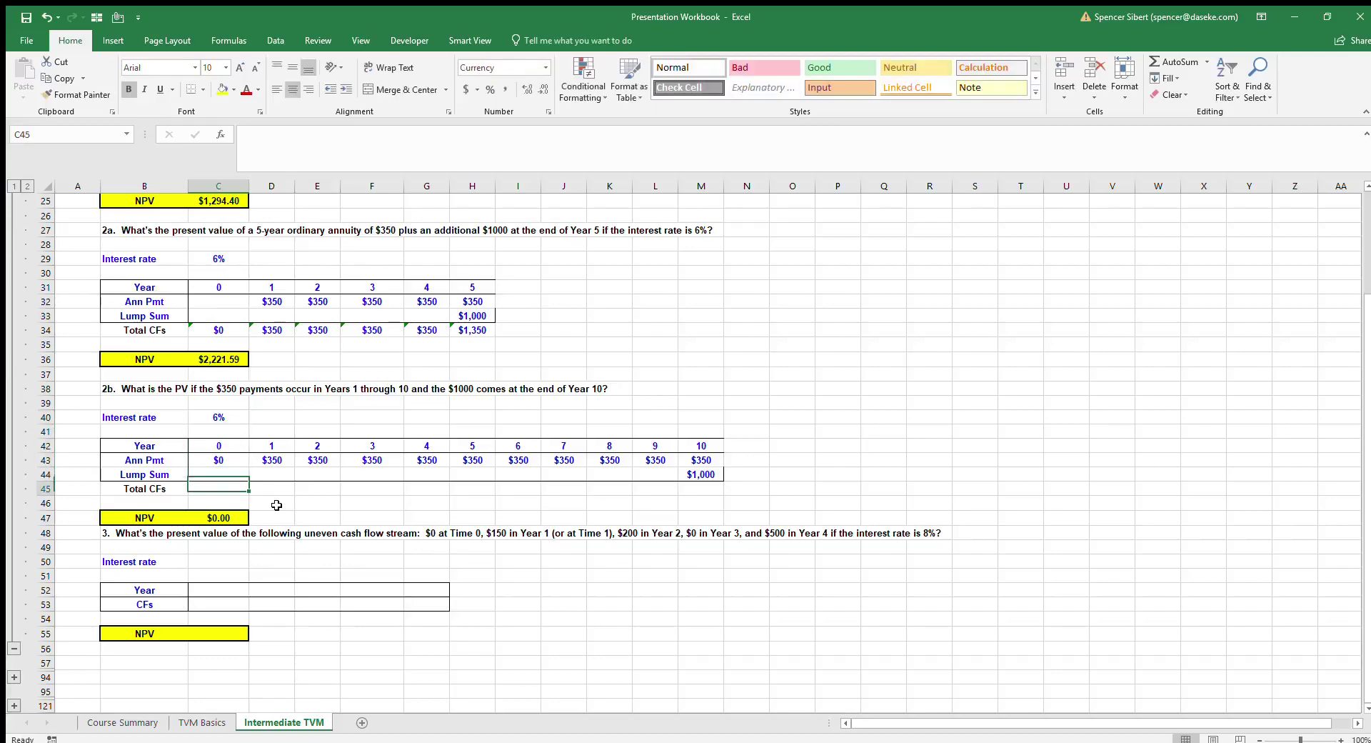
key("Right")
type("=sum(")
key("Up")
key("shift+Up")
key("ctrl+Return")
Copy the Year 1 total formula of problem 2b across the Total CFs row through Year 10, M45.
key("ctrl+c")
key("Right")
key("Right")
key("Right")
key("Right")
key("Right")
key("Right")
key("Right")
key("Right")
key("Right")
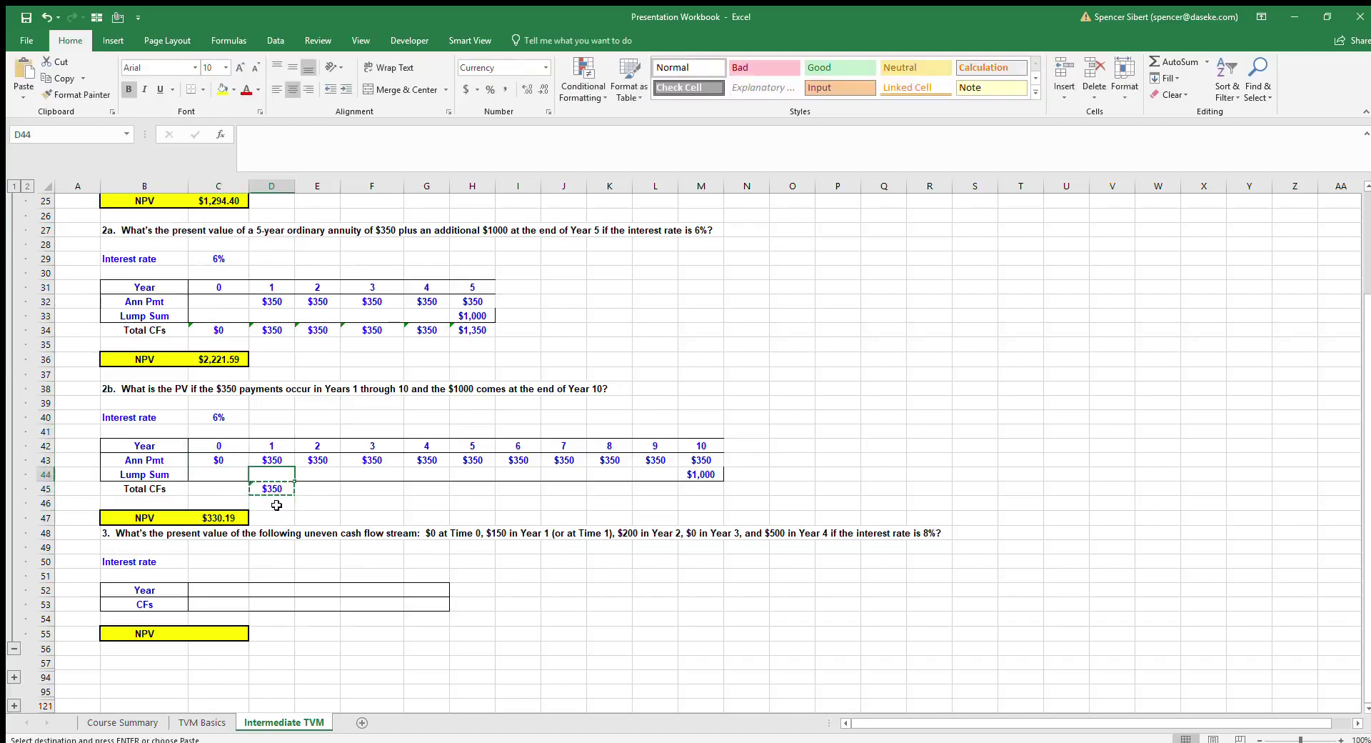
key("ctrl+shift+Left")
key("ctrl+v")
key("Escape")
key("Left")
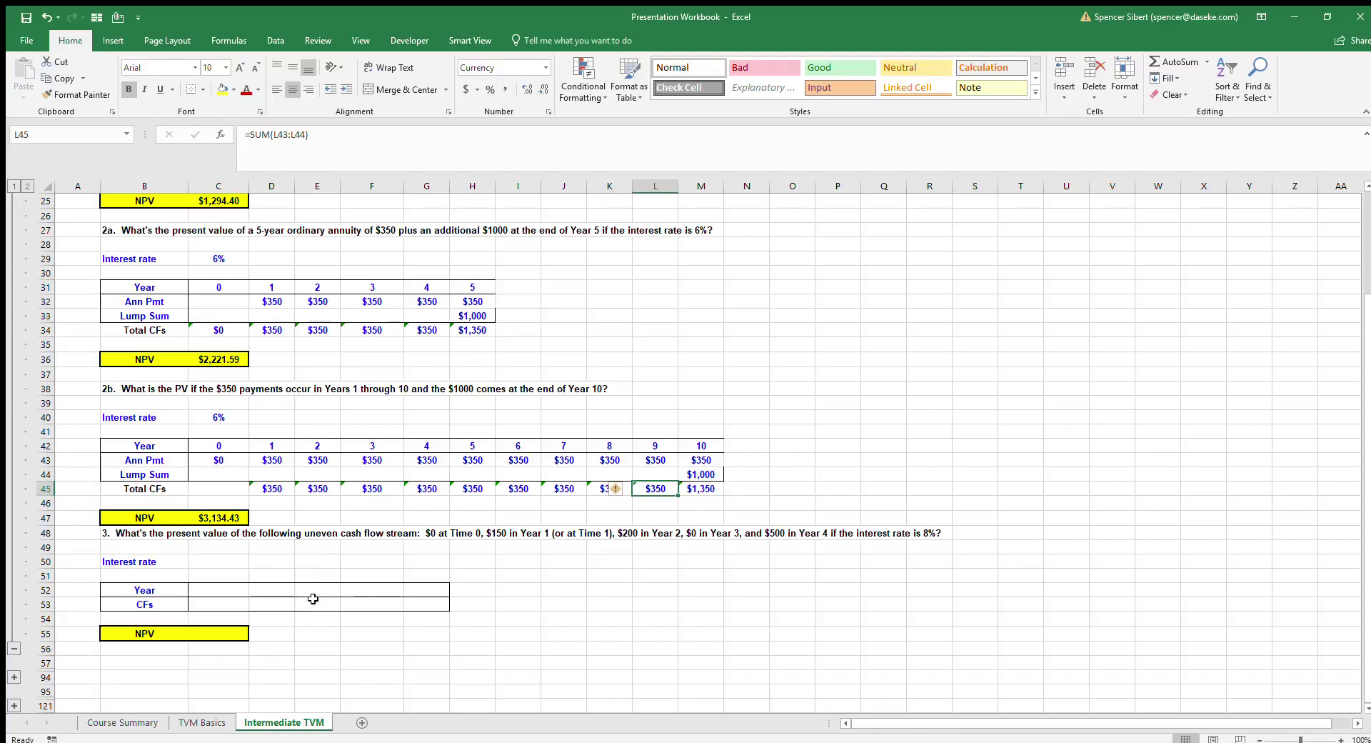
Set the interest rate of problem 3 in C50 to 8%.
left_click(266, 536)
scroll(322, 545, "down", 2)
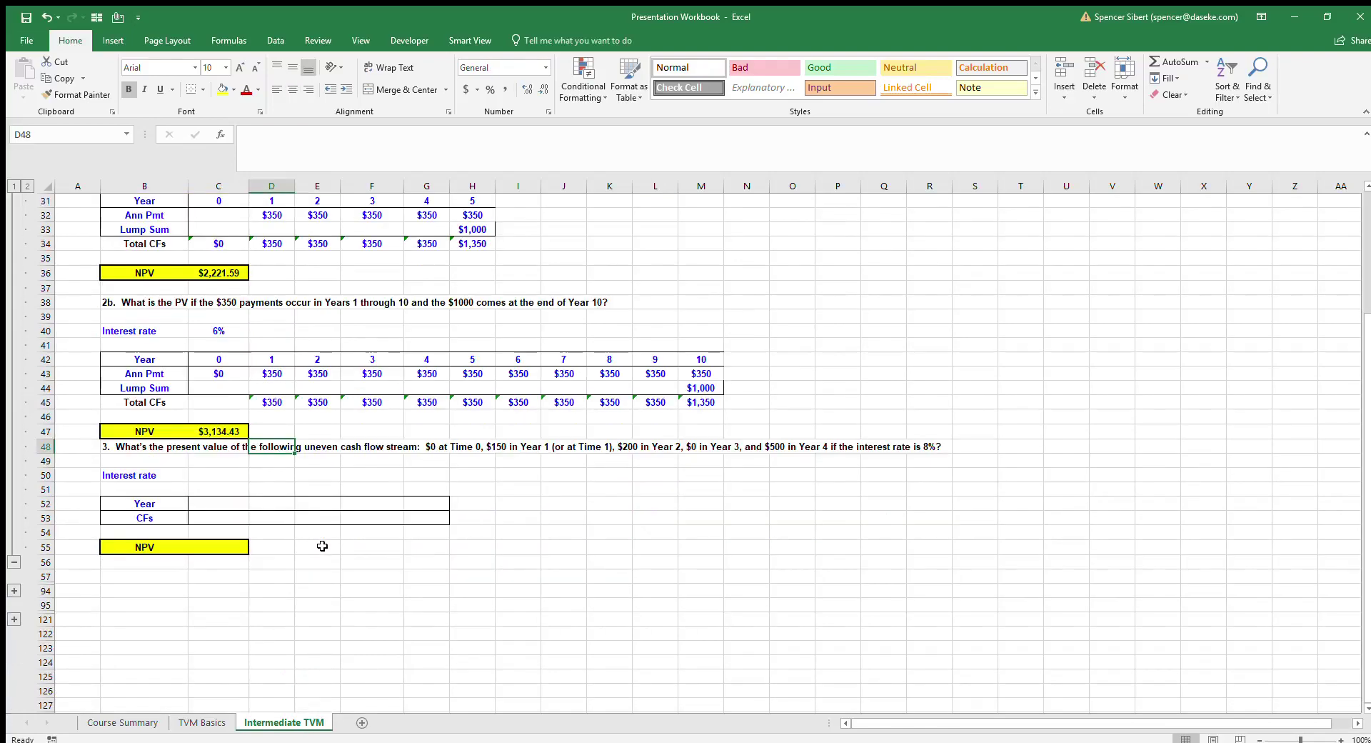
scroll(339, 502, "down", 3)
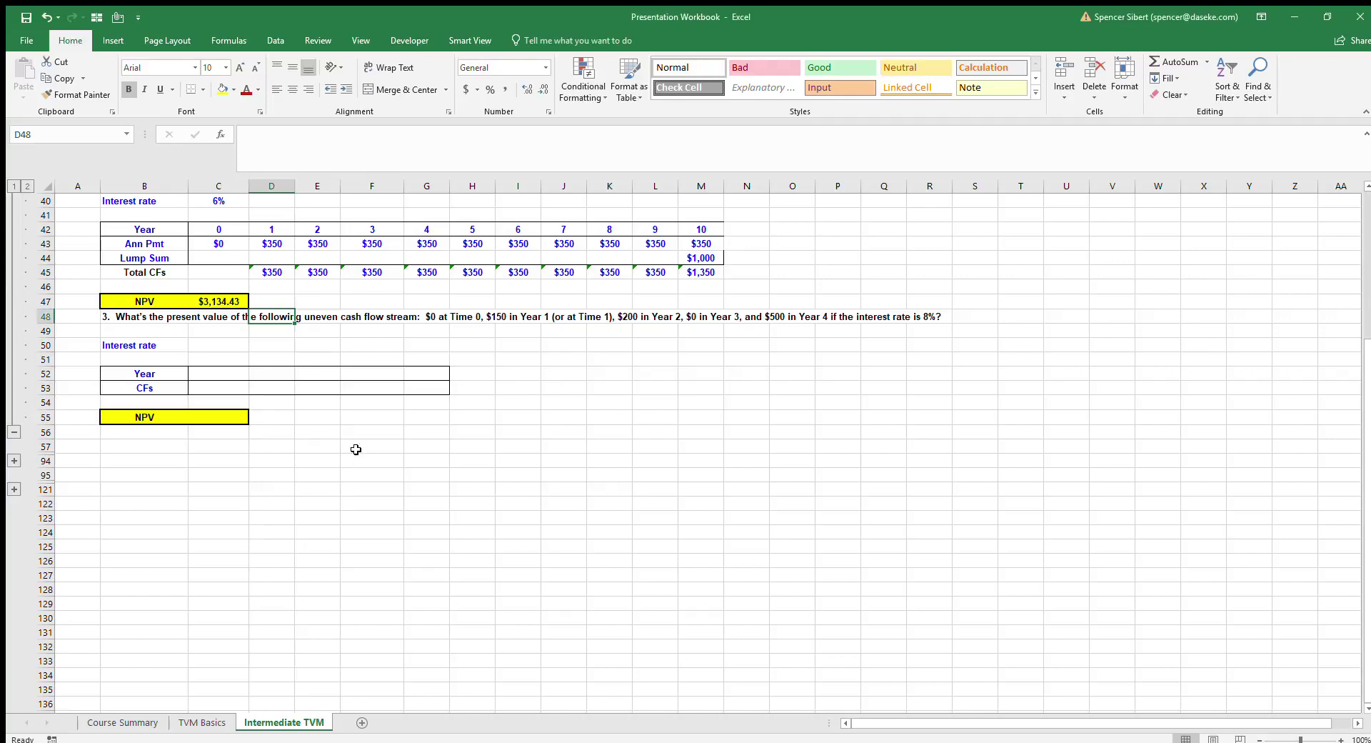
left_click(209, 342)
type("8")
key("Return")
key("Return")
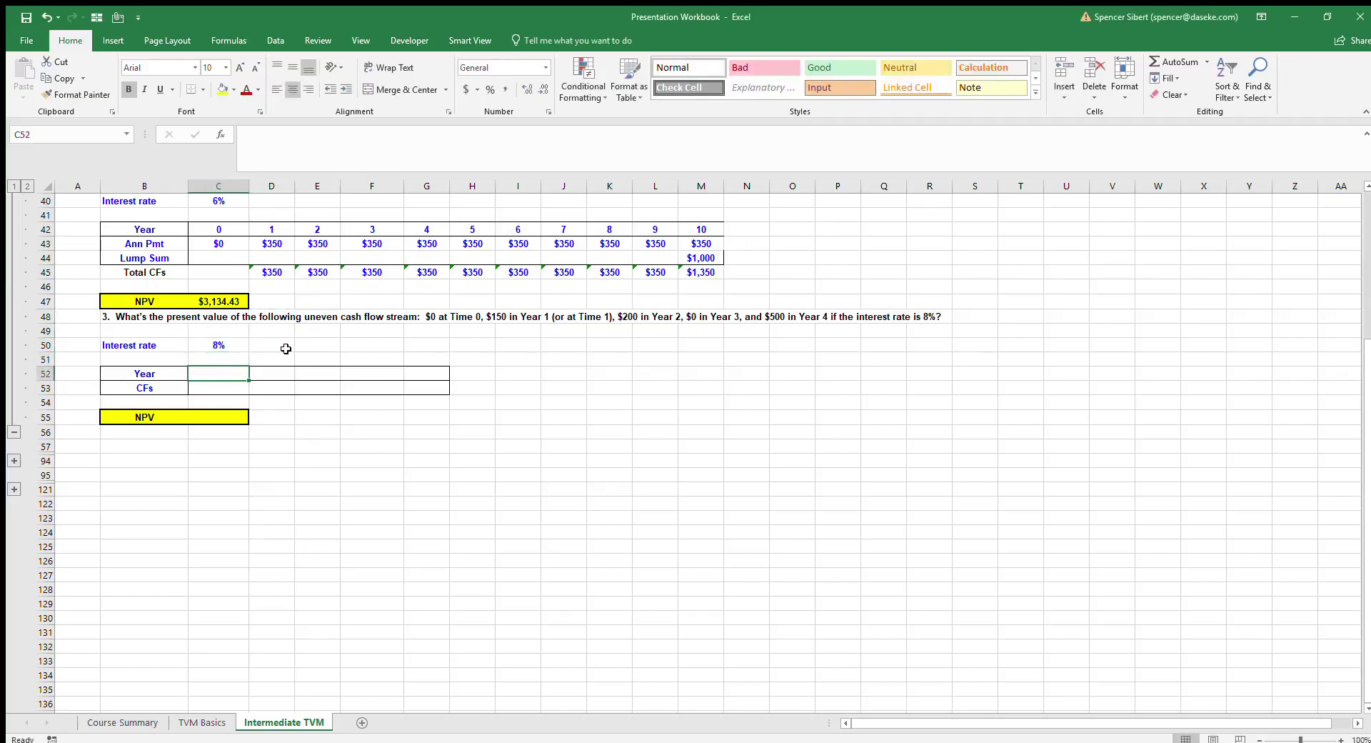
Number the Year row of problem 3 from 0 to 4 in C52:G52.
type("0")
key("Tab")
type("1")
key("Tab")
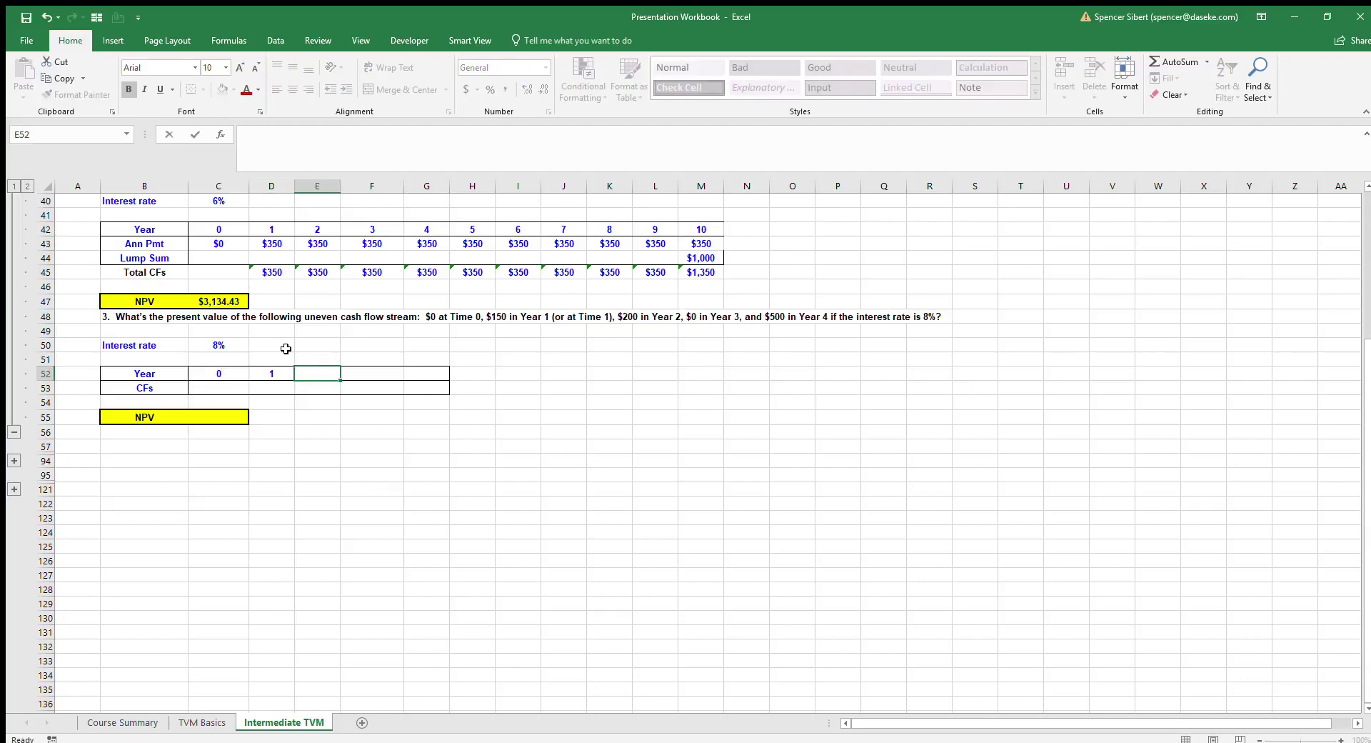
type("2")
key("Tab")
type("3")
key("Tab")
type("4")
key("Return")
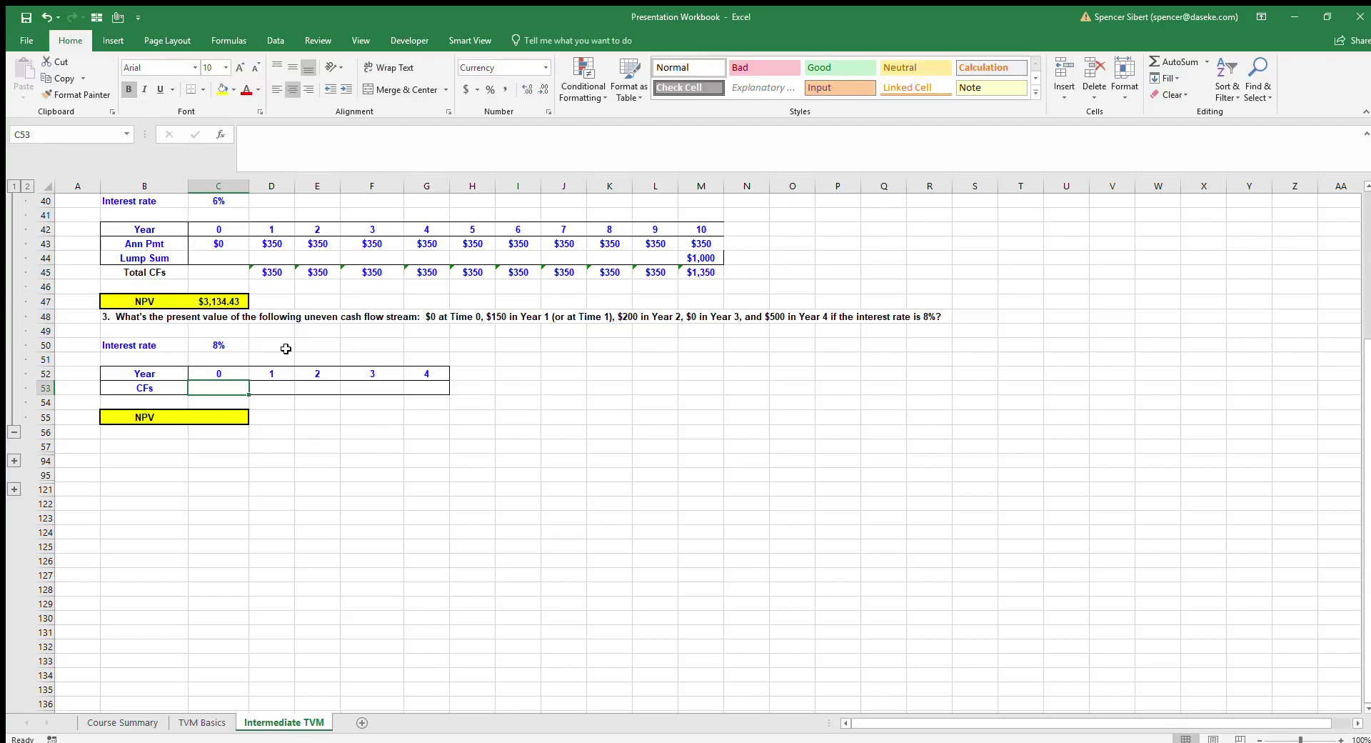
Enter the problem 3 cash flows 150, 200, 0 and 500 for Years 1 through 4, leaving Year 0 blank.
key("Tab")
type("150")
key("Tab")
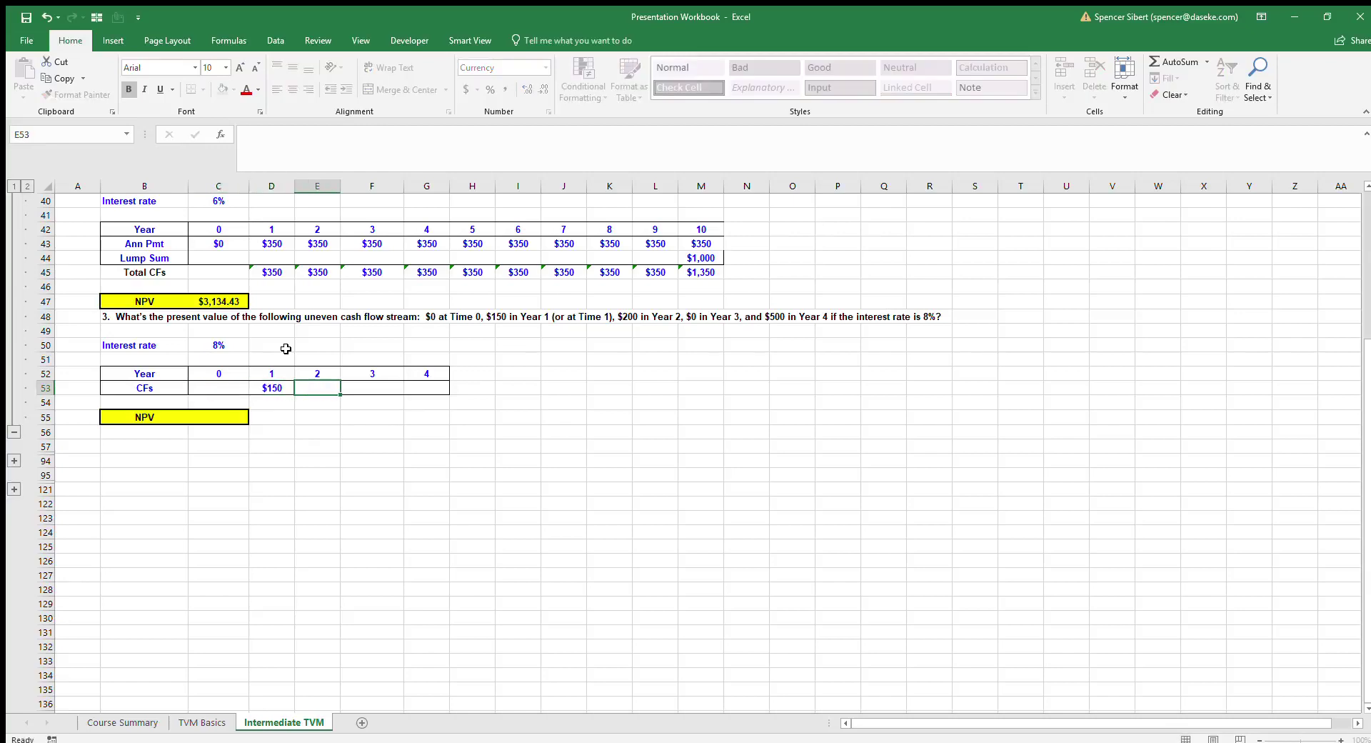
type("200")
key("Tab")
type("0")
key("Tab")
type("500")
key("Return")
Calculate the present value of problem 3 in C55 with =NPV(C50,D53:G53).
key("Down")
type("=S")
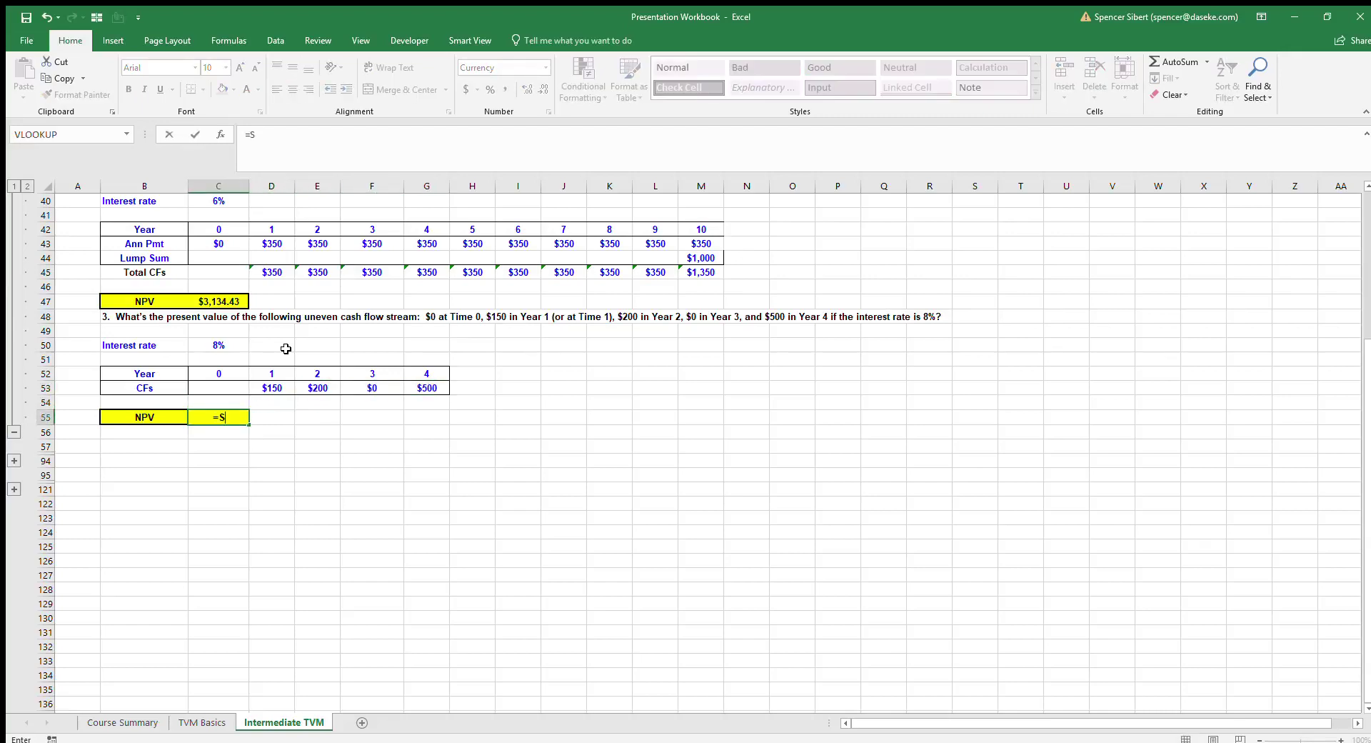
type("NPV(")
key("Up")
key("Up")
key("Up")
key("Up")
key("Up")
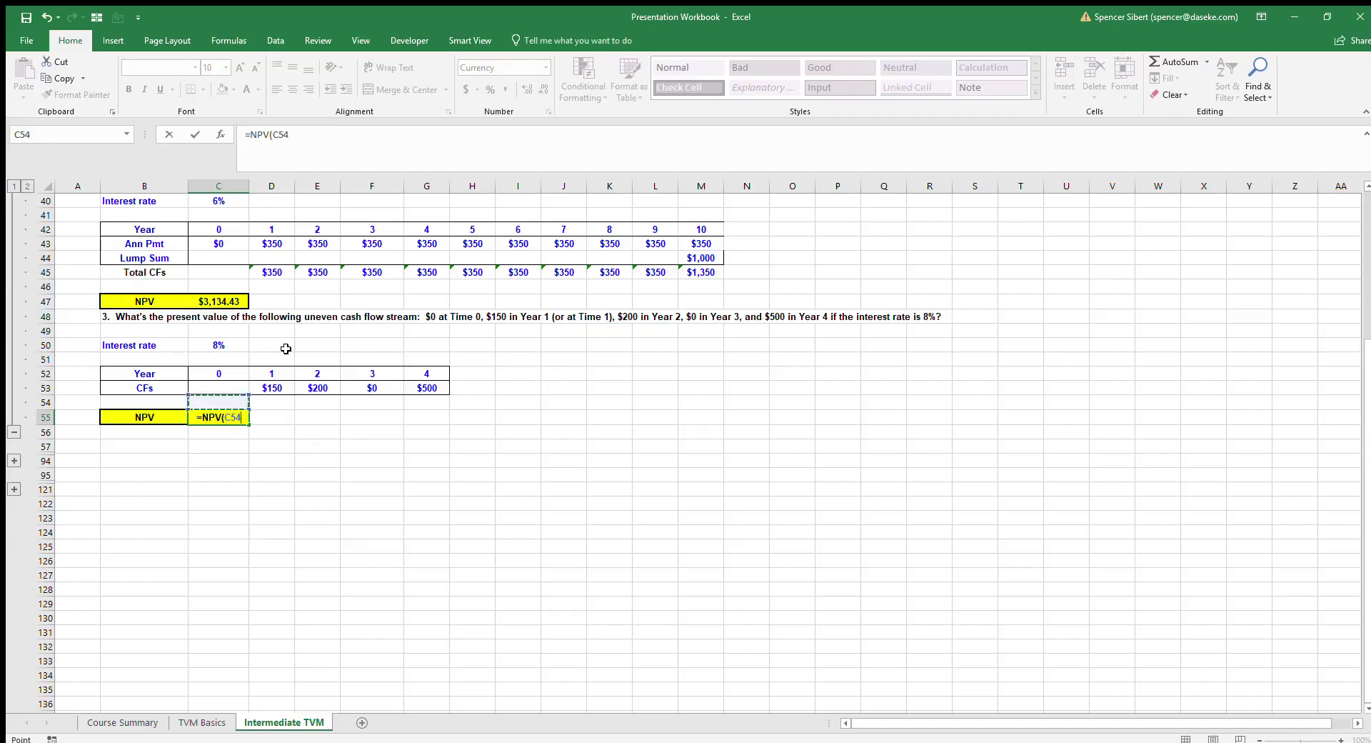
type(",")
key("Up")
key("Up")
key("Right")
key("shift+Right")
key("shift+Right")
key("shift+Right")
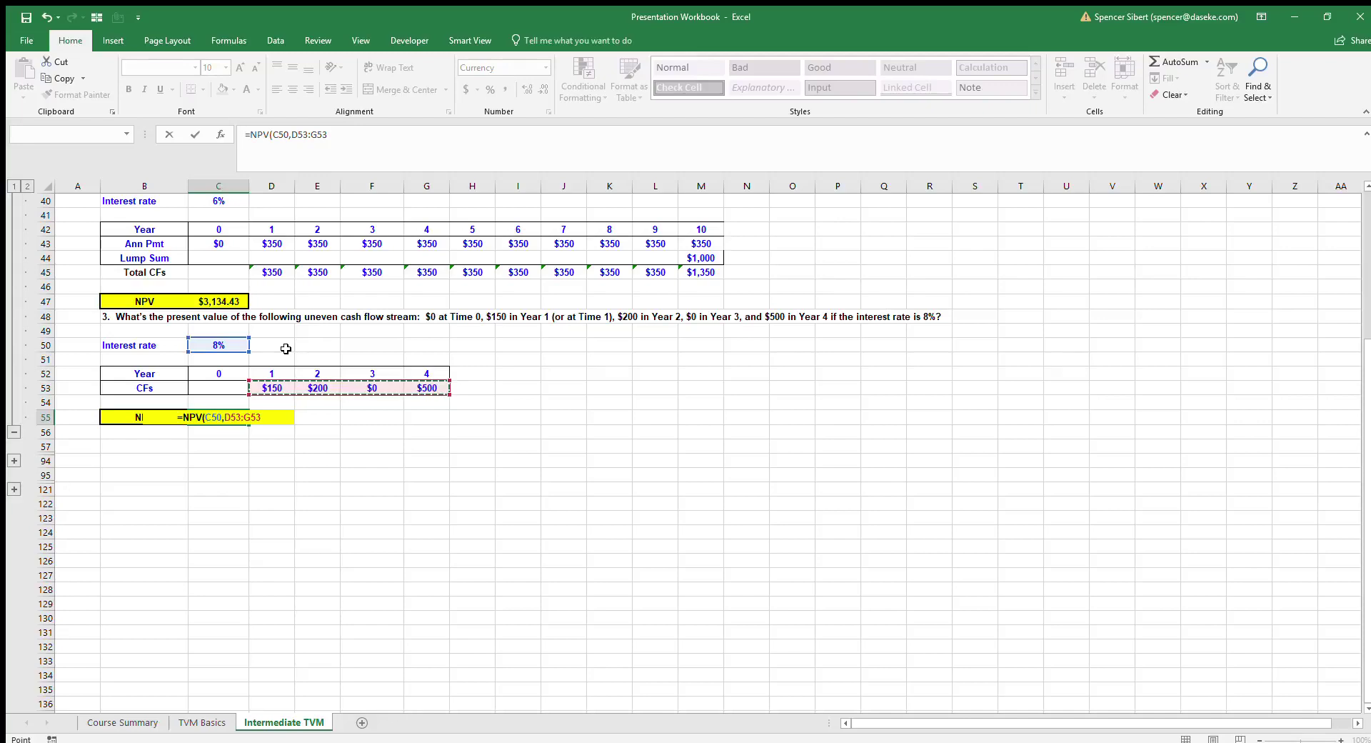
key("Return")
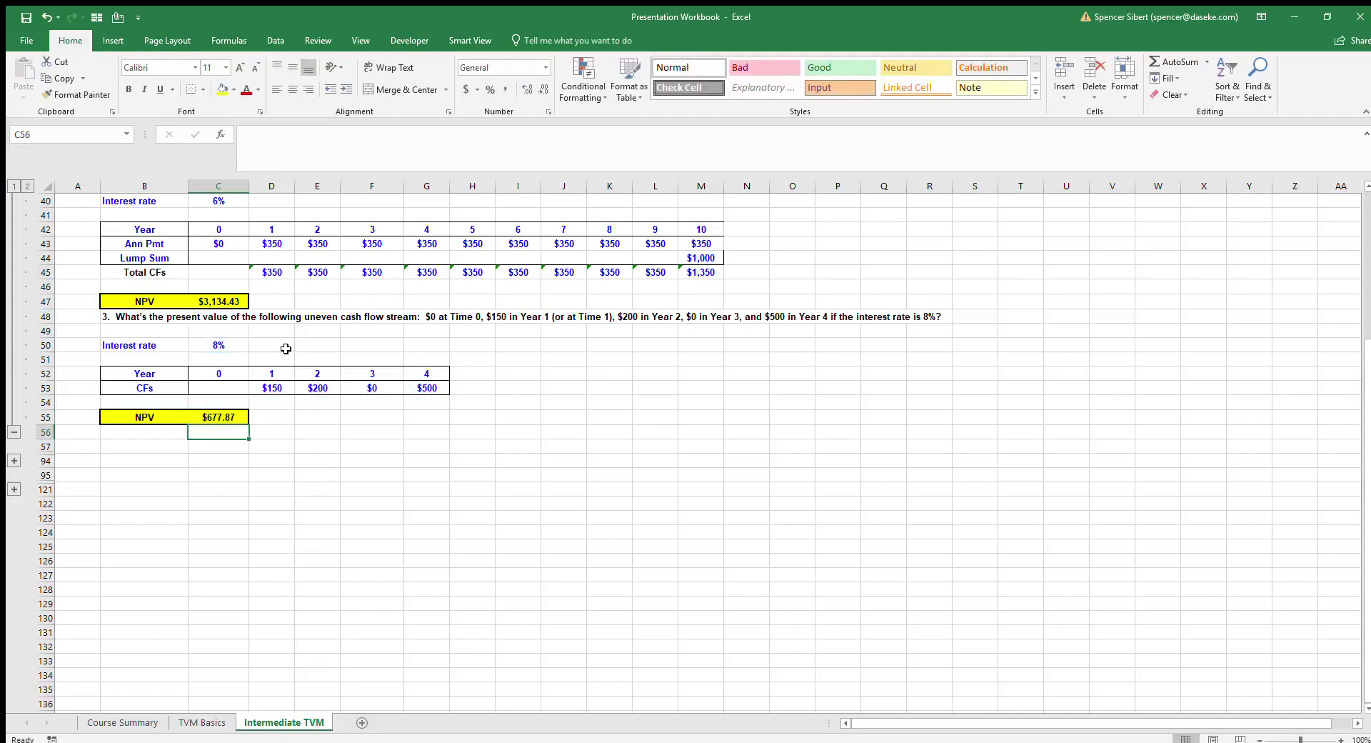
key("Up")
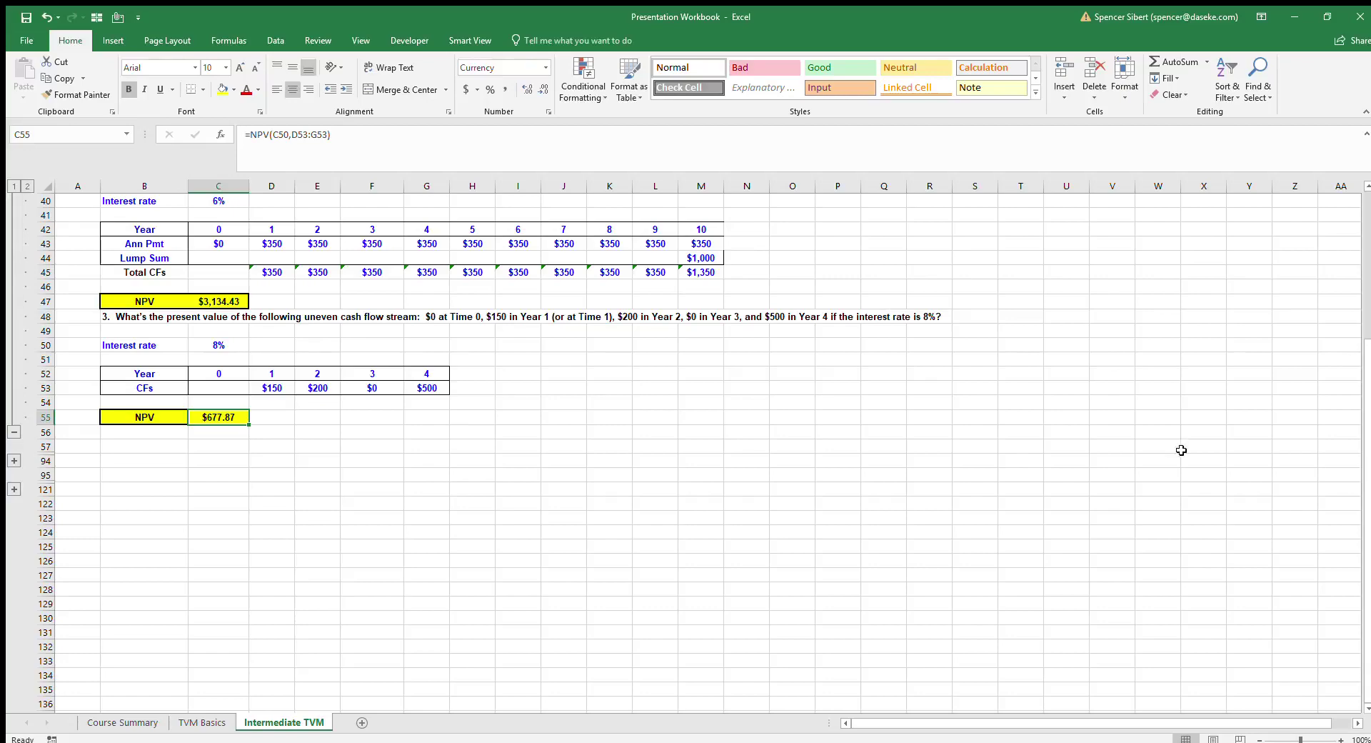
left_click(236, 361)
scroll(447, 450, "up", 10)
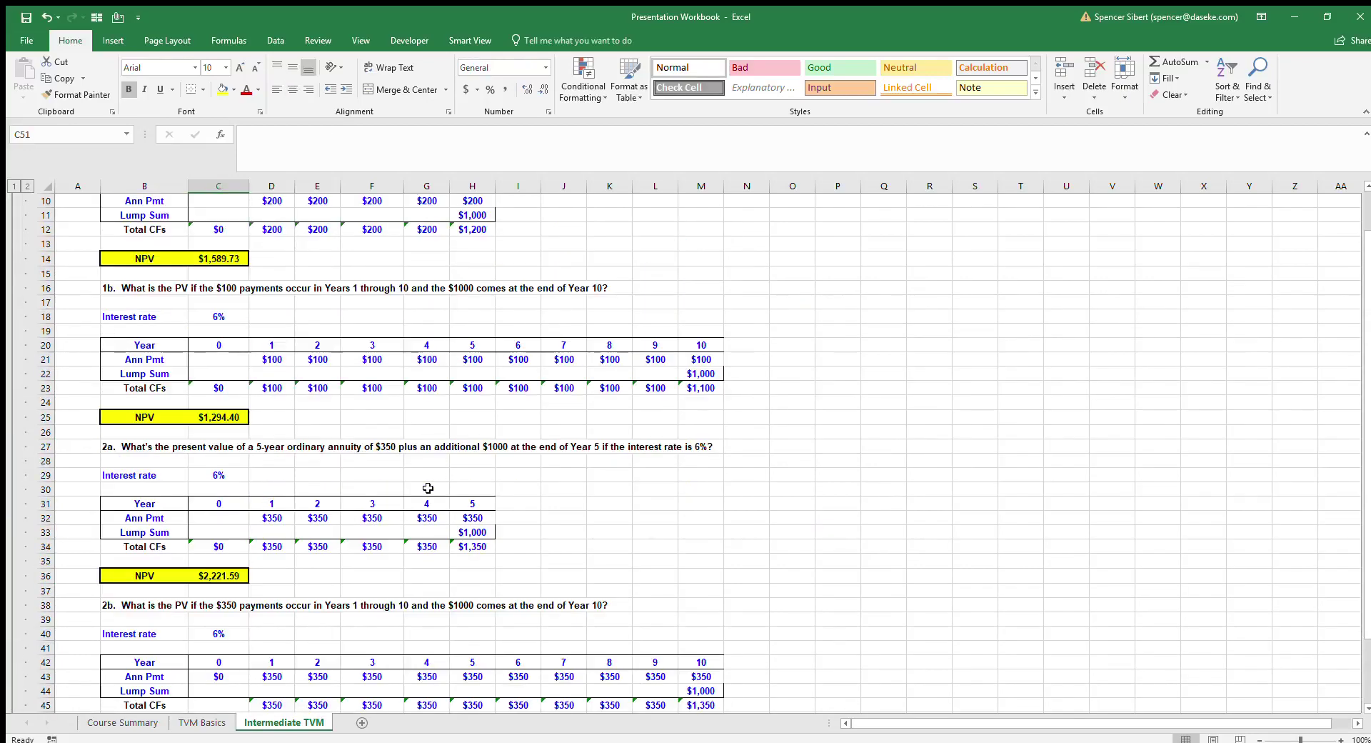
scroll(383, 472, "up", 3)
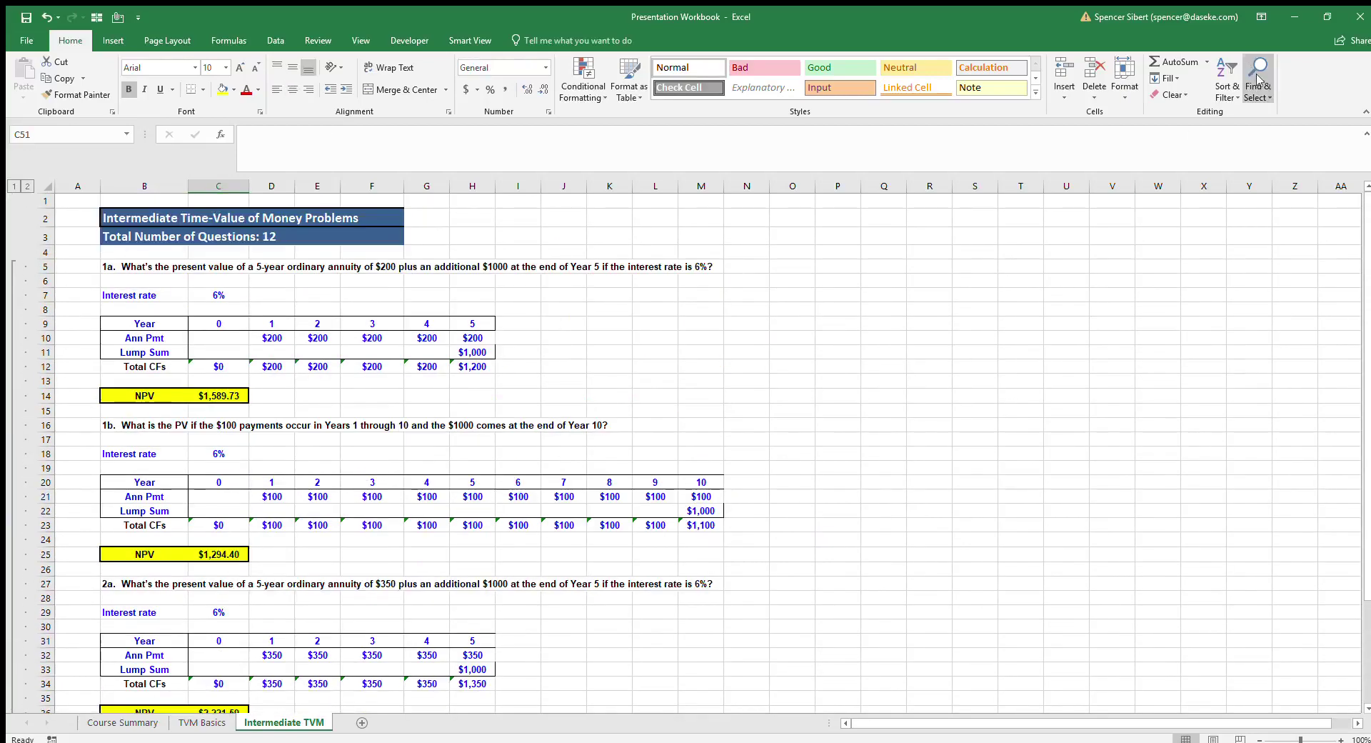